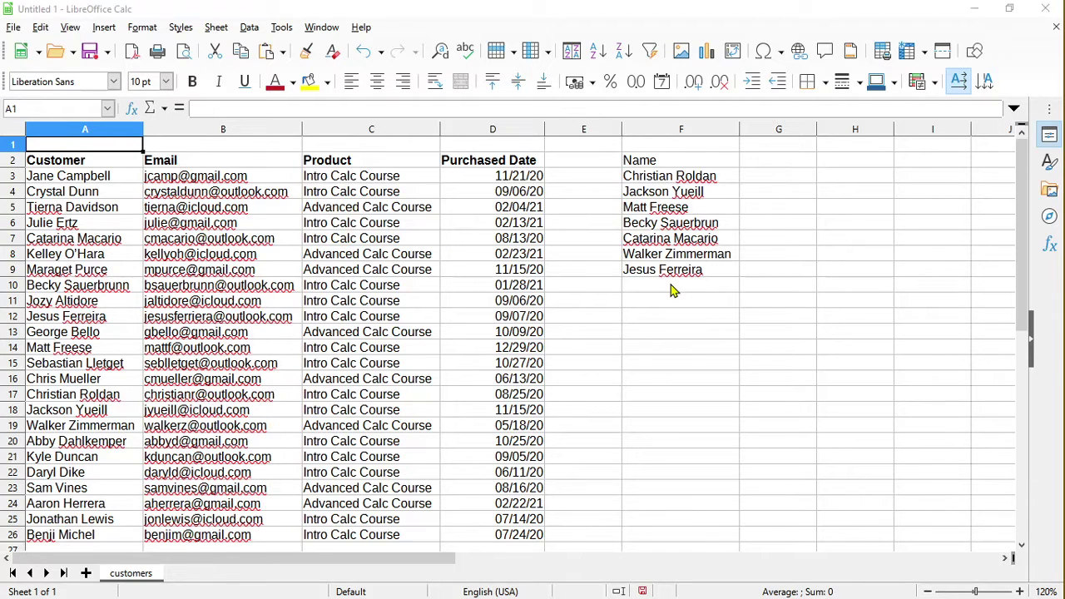
Enter the header "Email" in cell G2, beside the Name header
left_click(775, 160)
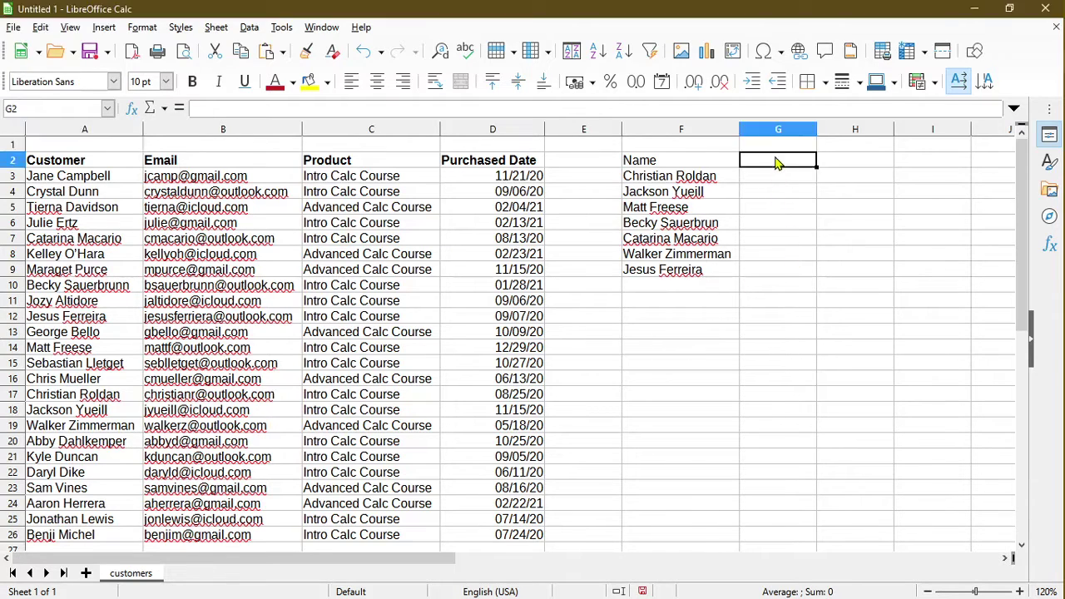
type("Email")
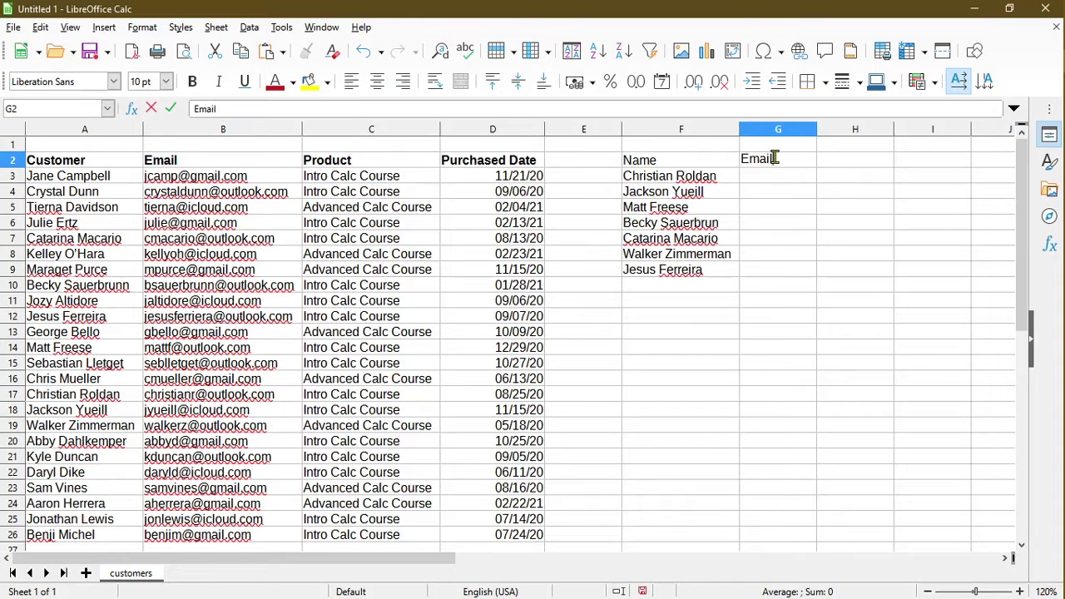
key("Return")
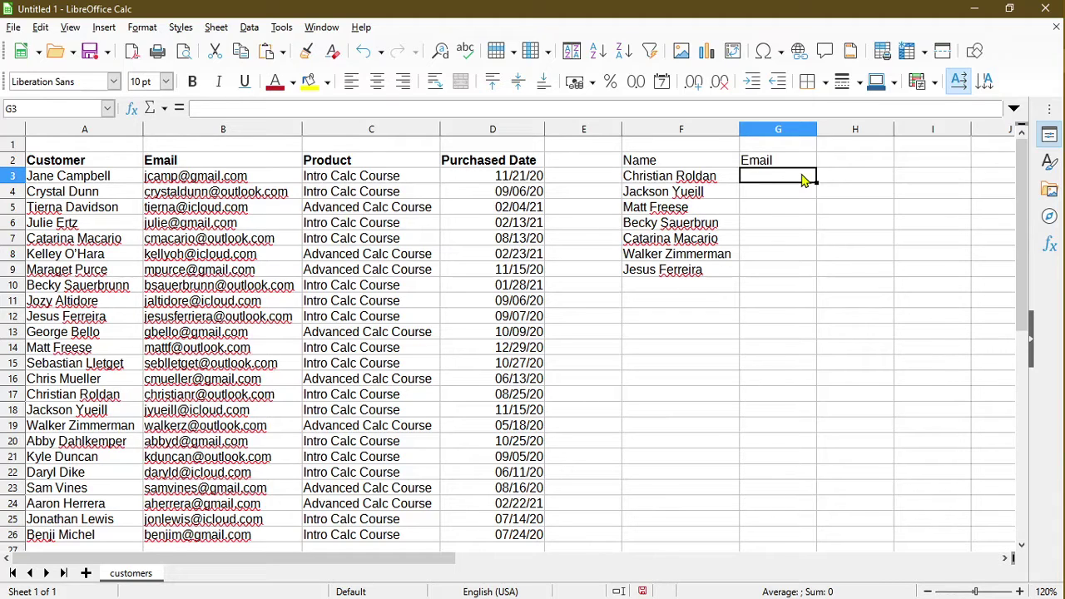
Enter the formula =VLOOKUP(F3,A3:D26,2,0) in cell G3 to look up the first listed name's email
type("=")
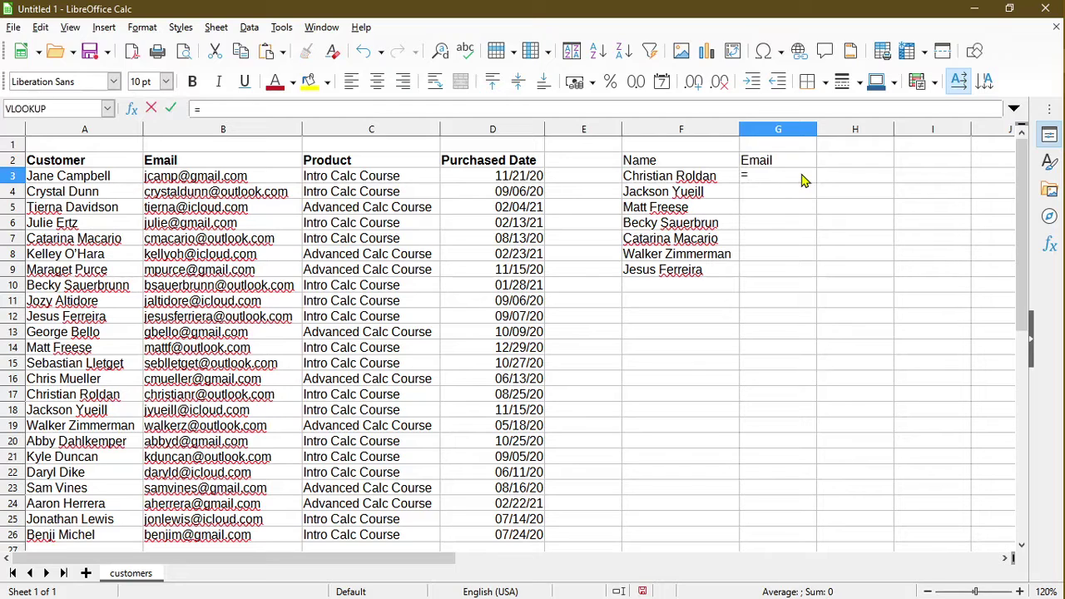
type("vlookup")
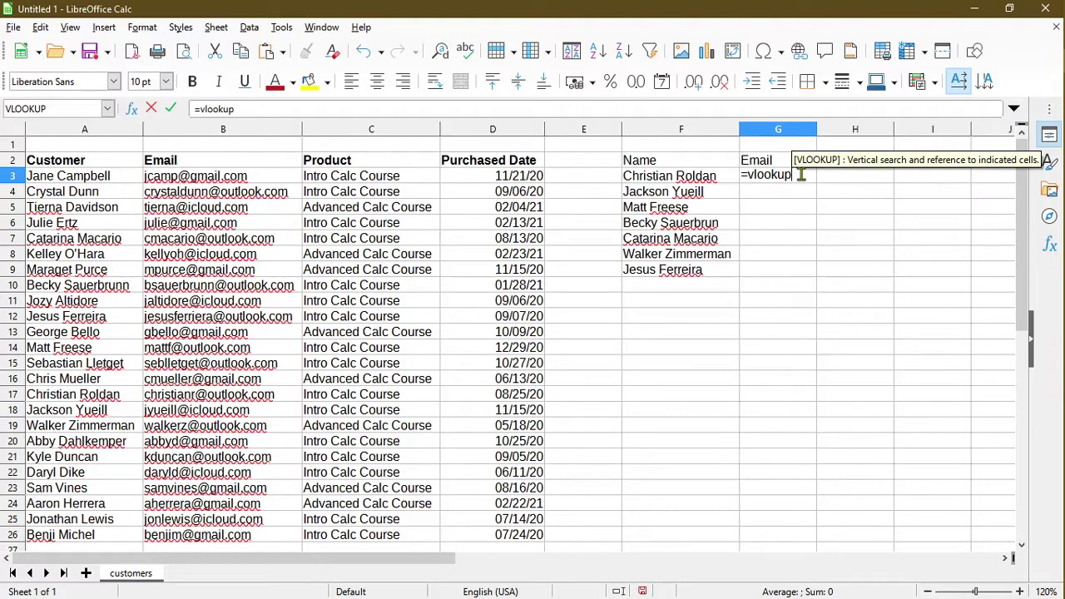
type("(")
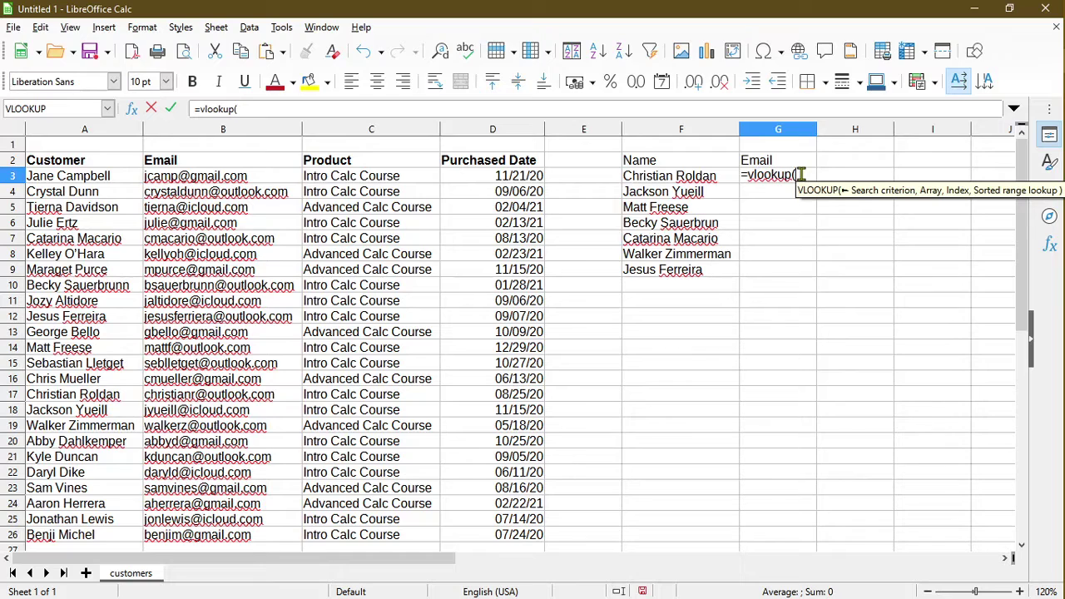
left_click(699, 180)
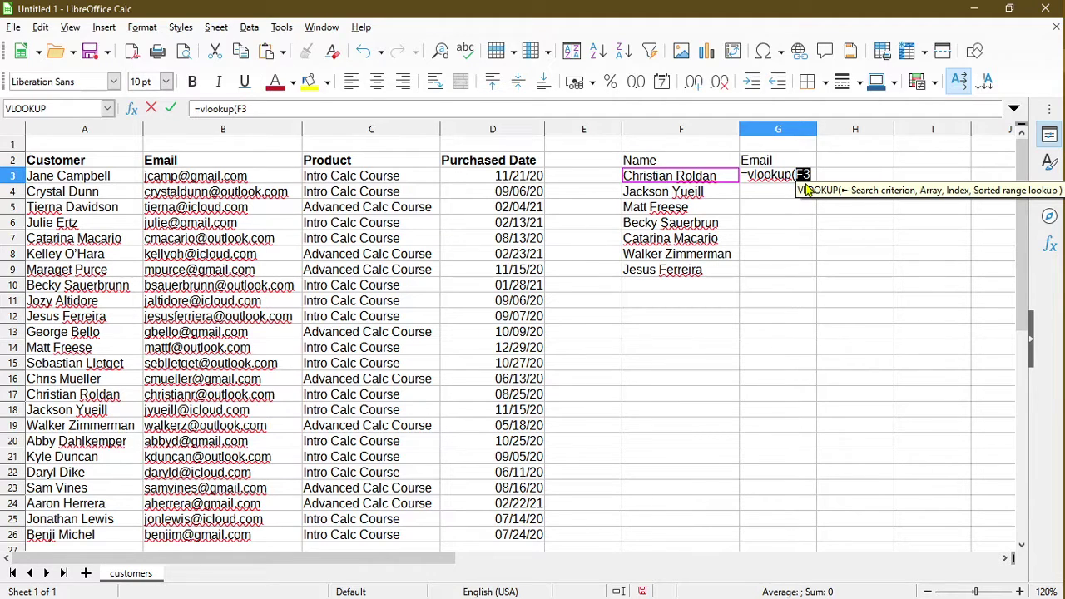
type(",")
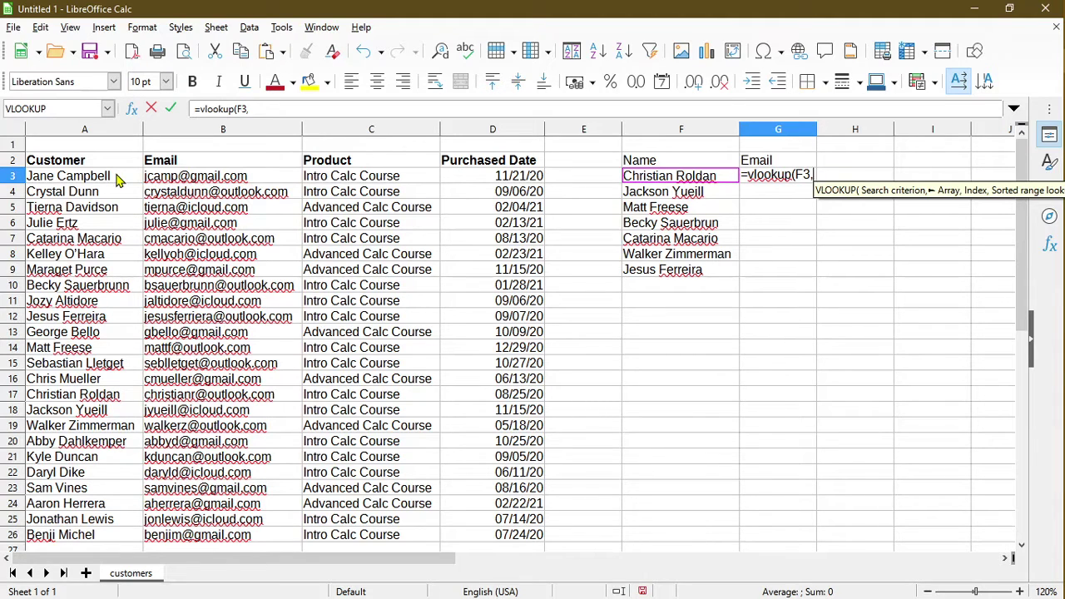
left_click_drag(116, 181, 516, 535)
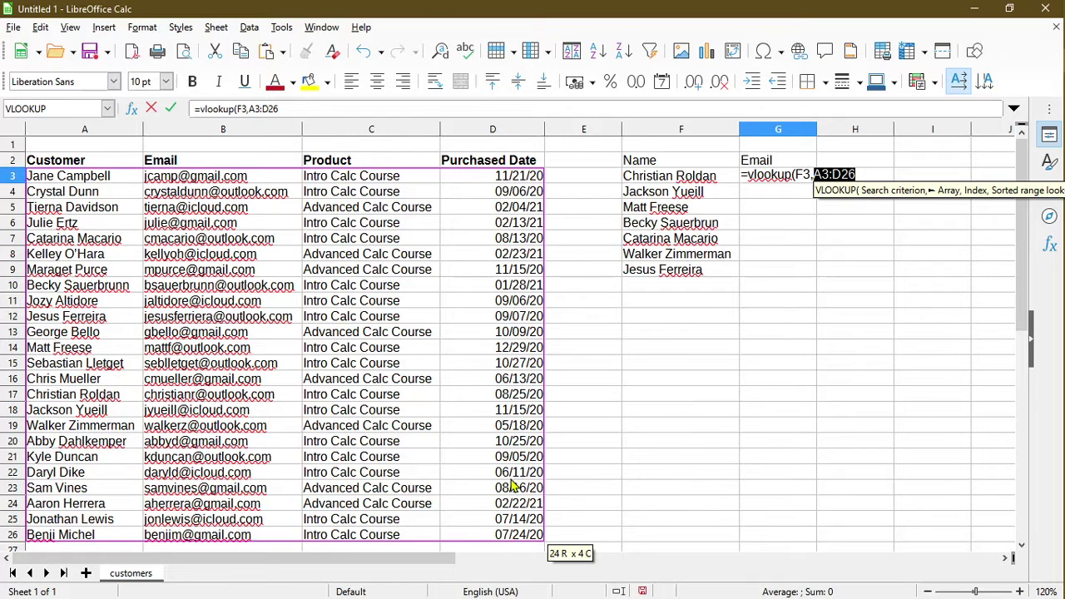
left_click_drag(539, 521, 545, 539)
type(",")
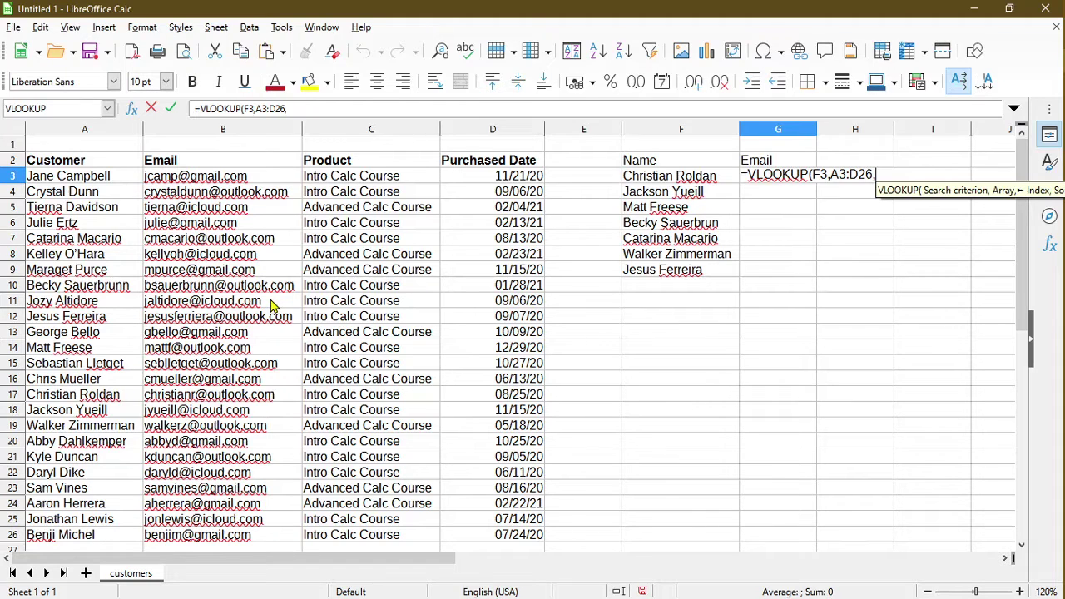
type("2")
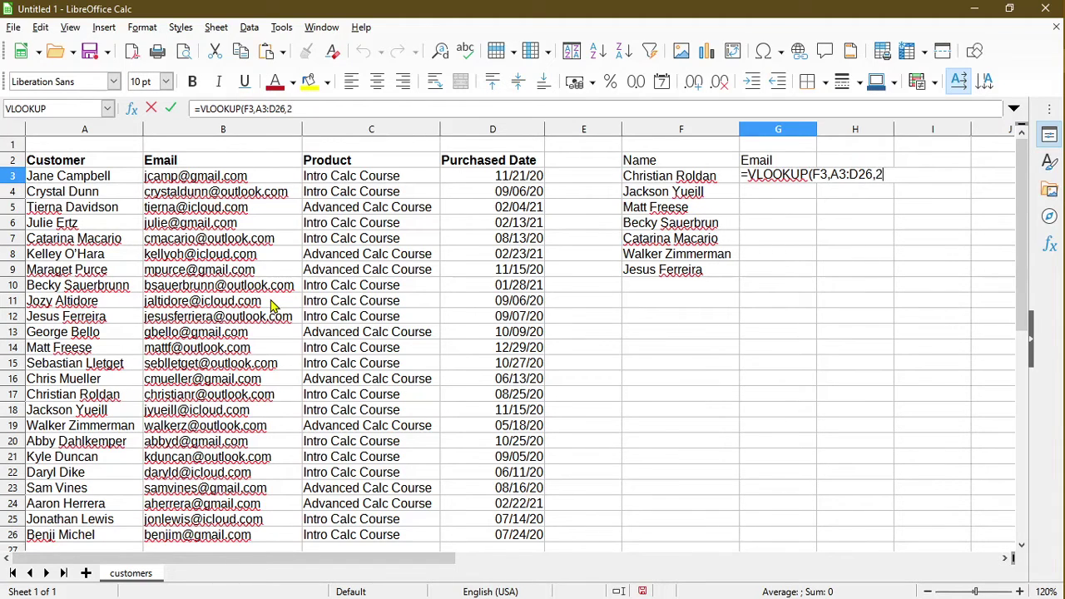
type(",")
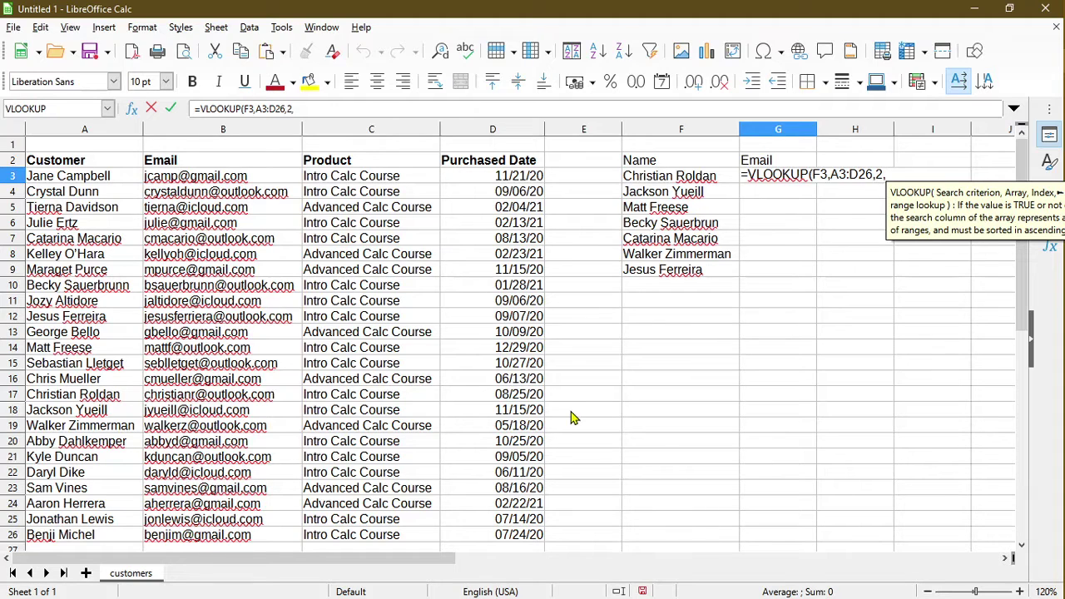
type("0")
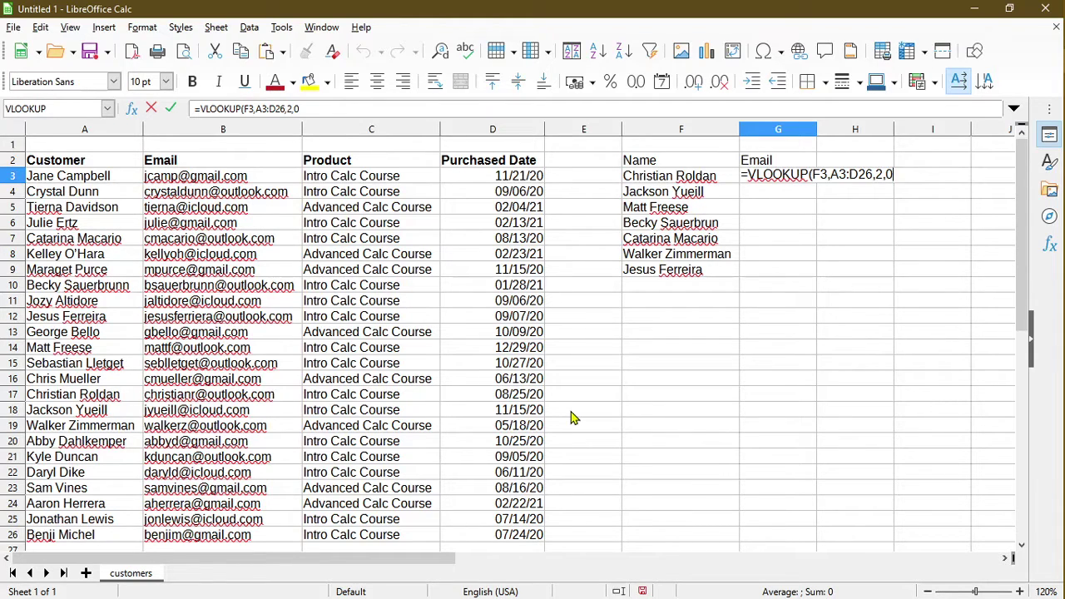
type(")")
key("Return")
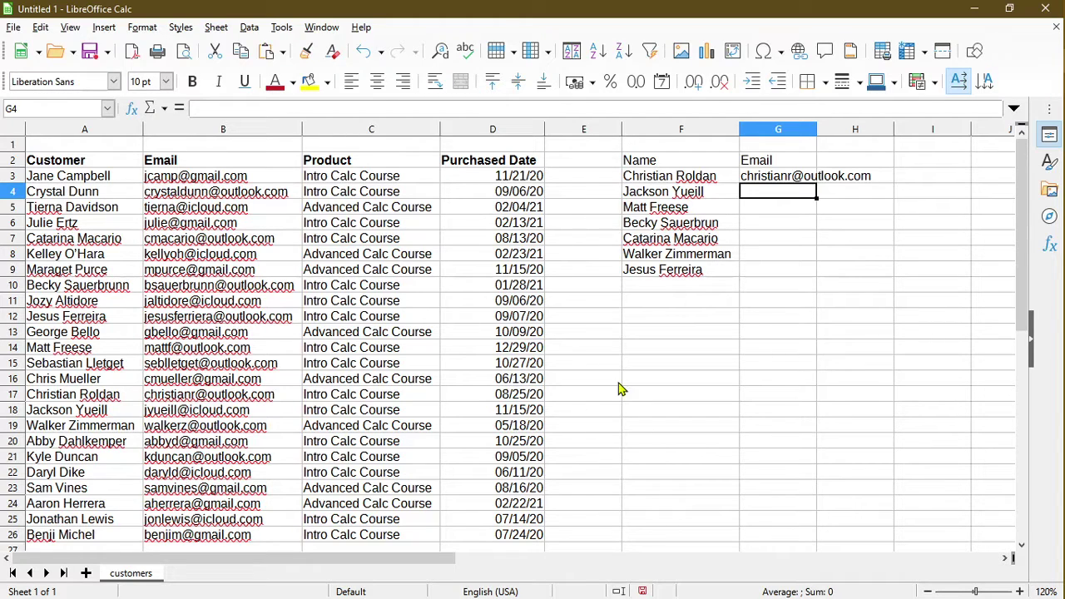
left_click(782, 183)
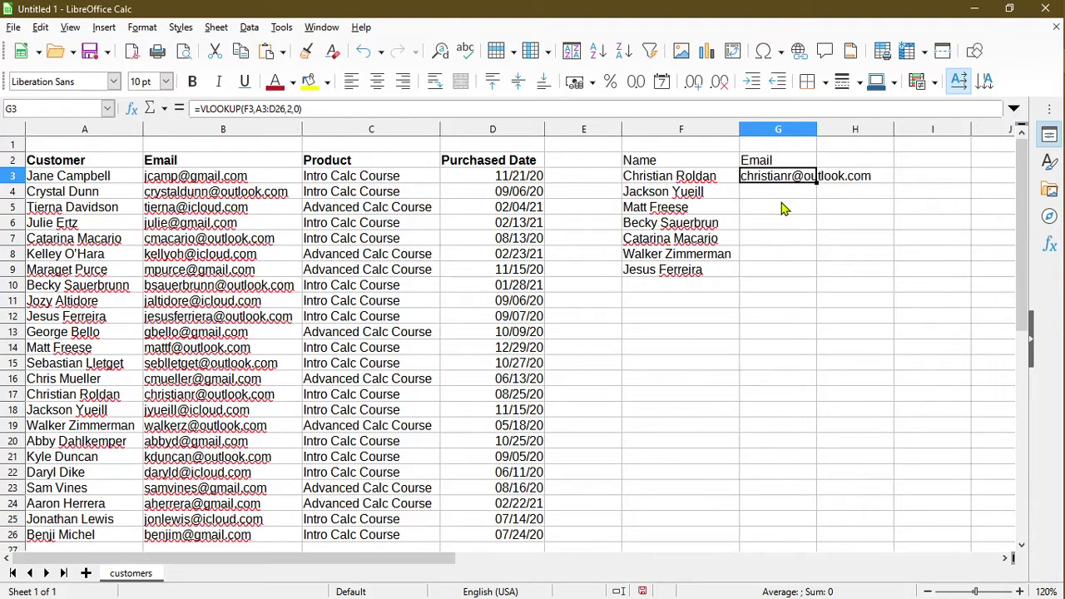
key("Down")
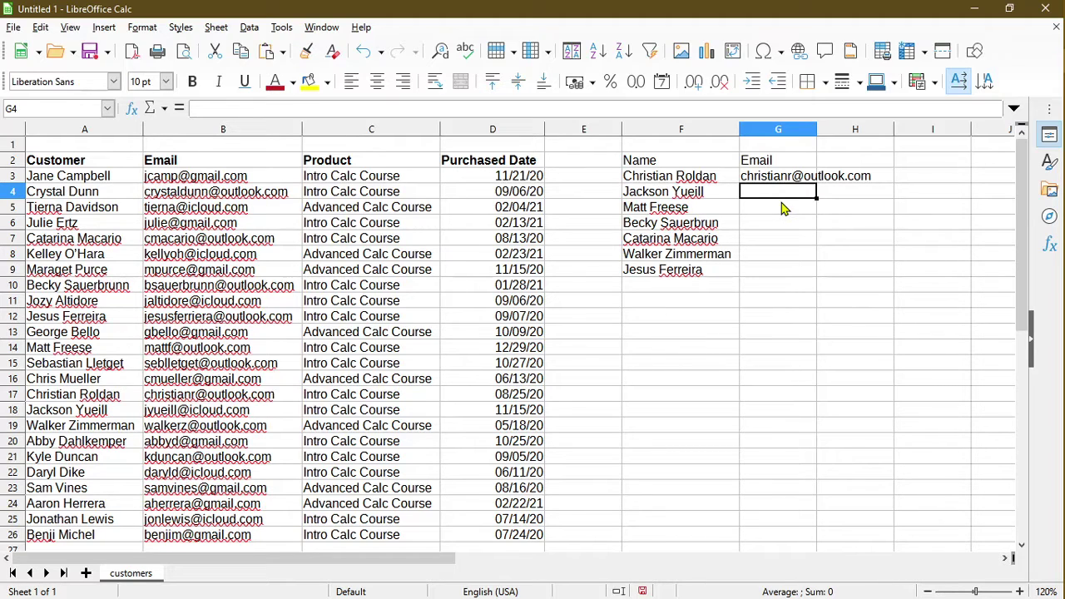
key("Down")
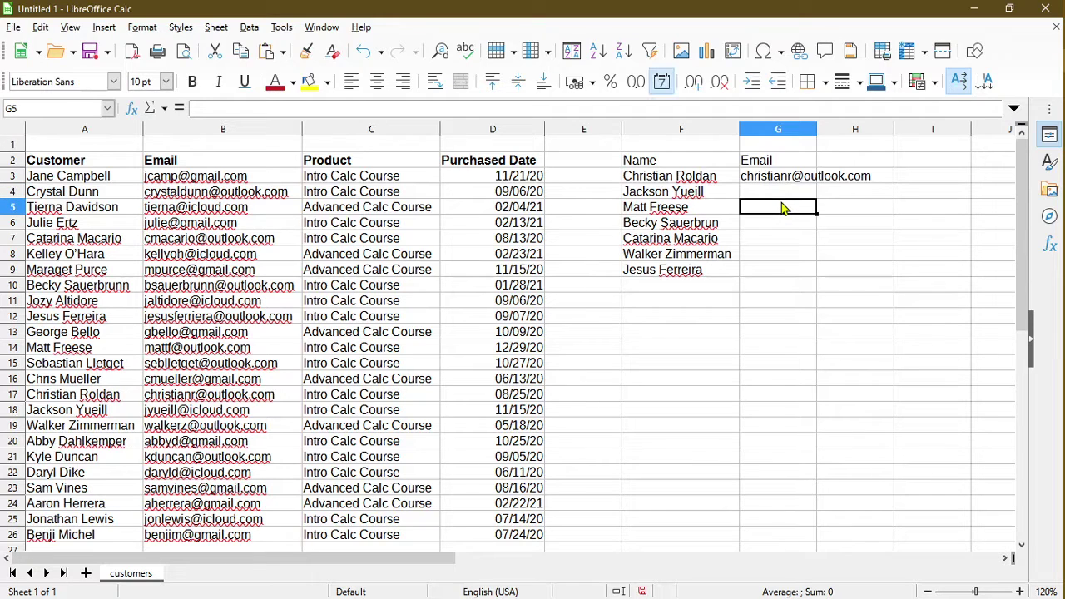
key("Down")
key("Down")
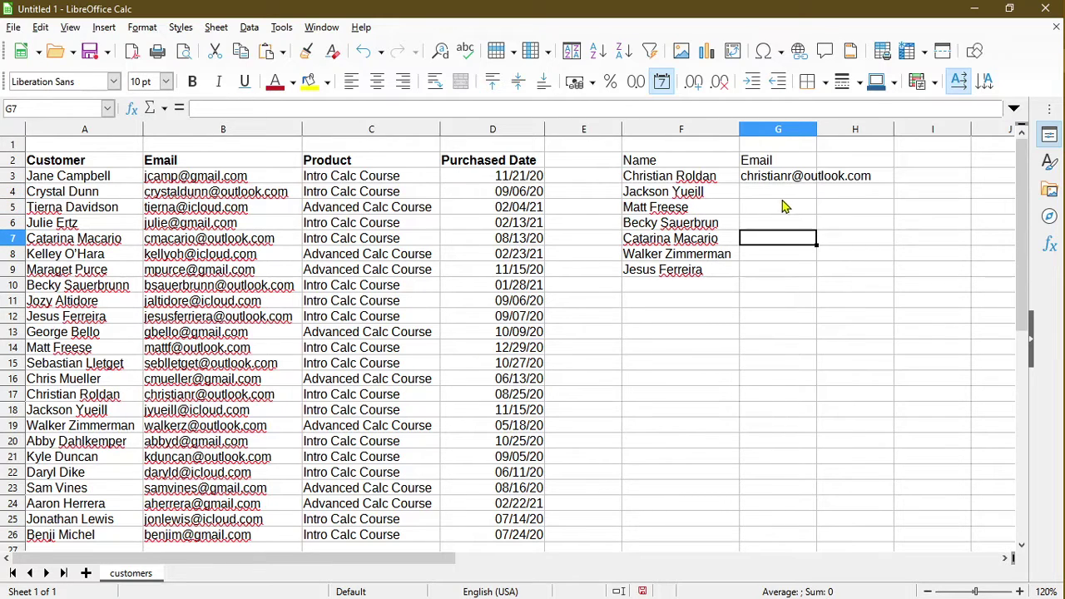
Copy the VLOOKUP formula from G3 into each of the cells G4 through G9
left_click(784, 181)
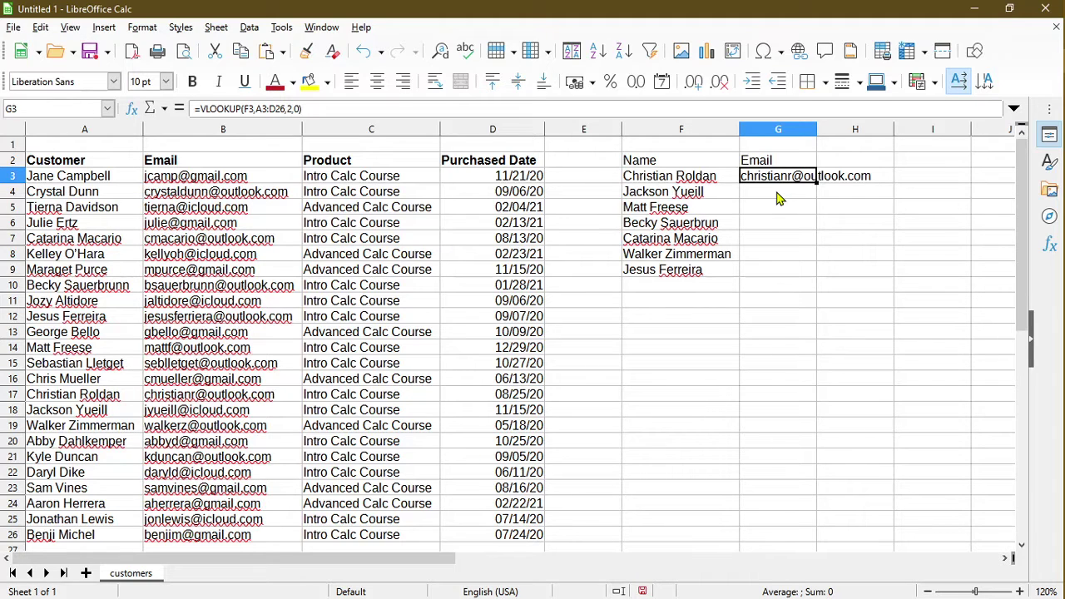
left_click(777, 197)
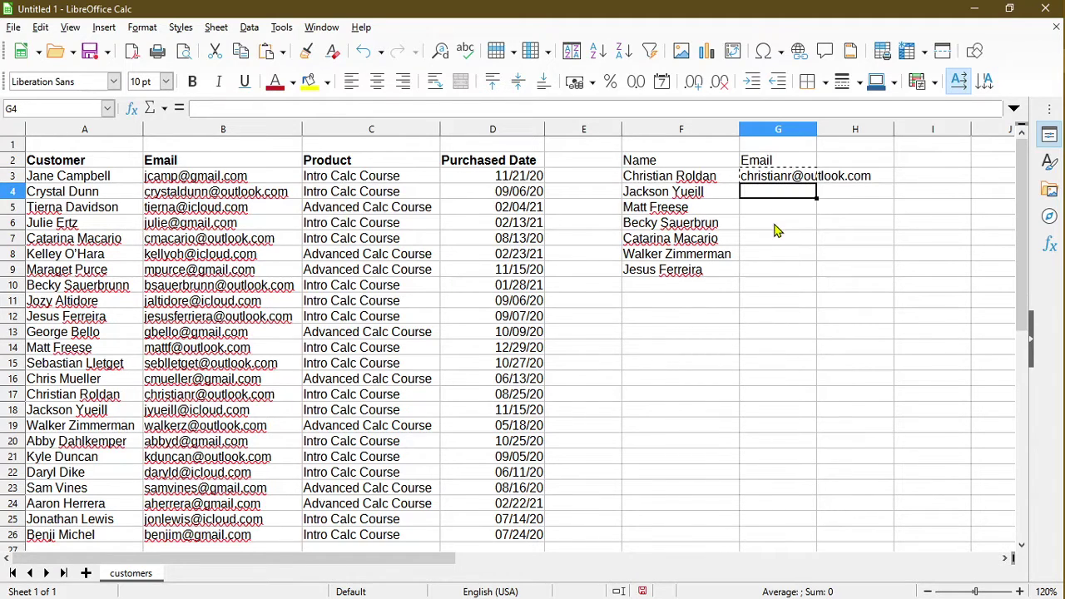
key("ctrl+v")
left_click(777, 211)
key("ctrl+v")
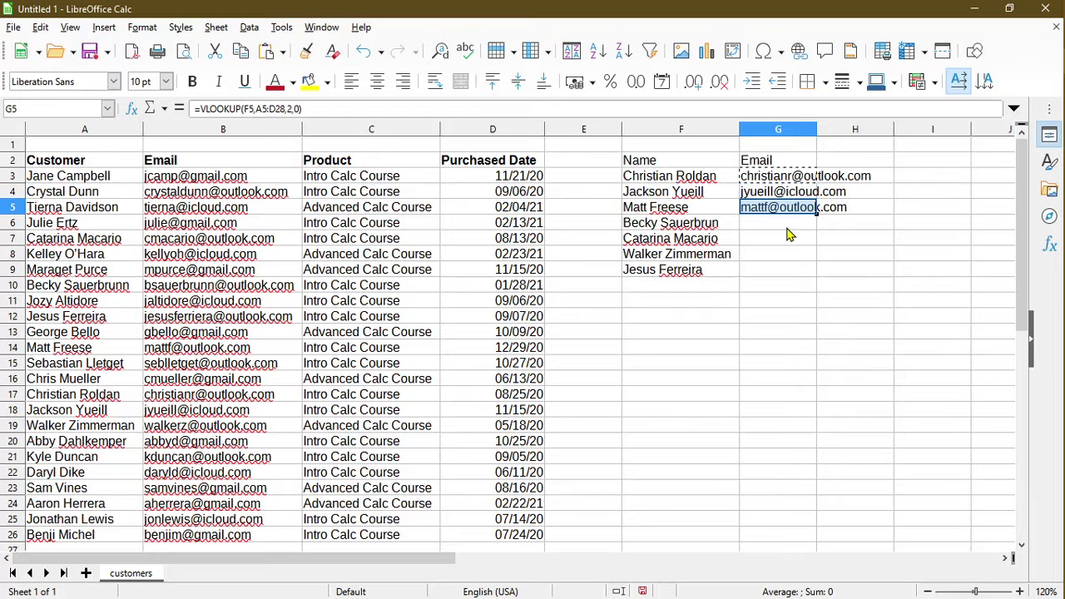
left_click(791, 224)
key("ctrl+v")
left_click(782, 240)
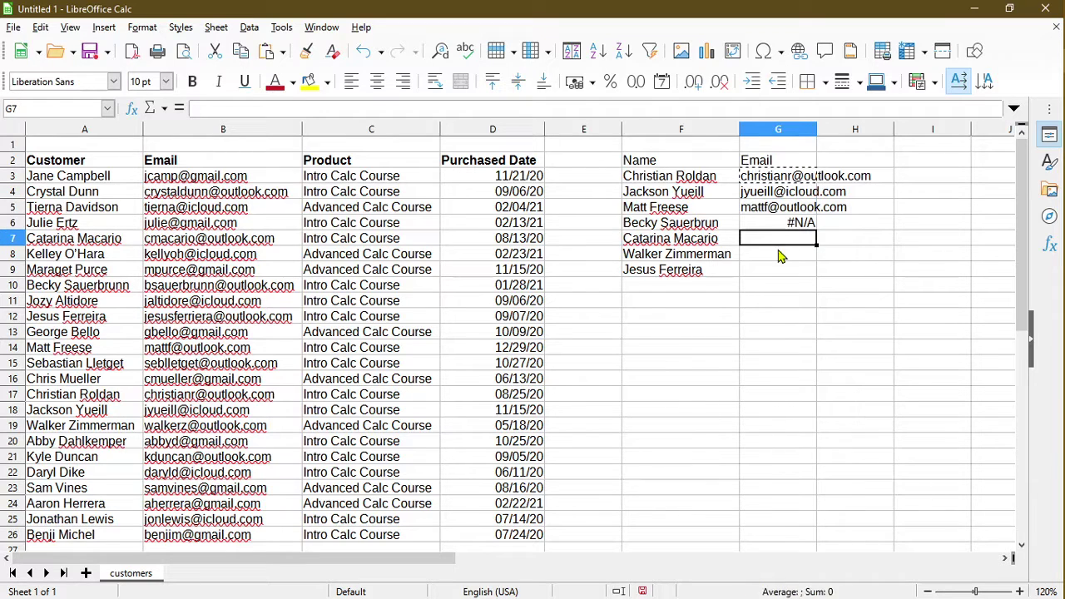
key("ctrl+v")
left_click(774, 258)
key("ctrl+v")
left_click(770, 271)
key("ctrl+v")
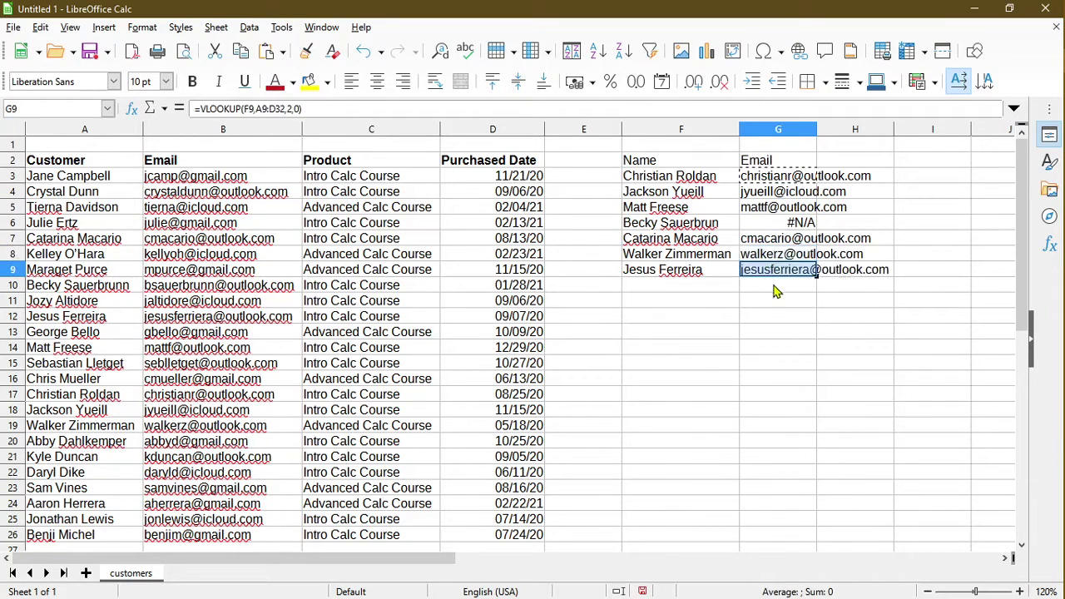
left_click(775, 290)
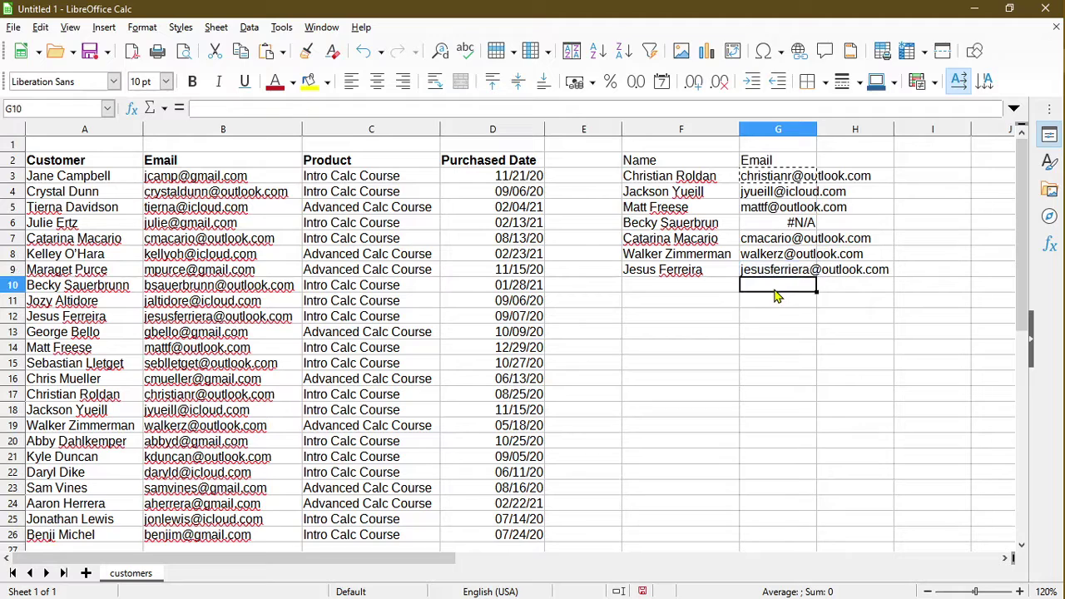
Correct the misspelled surname in F6 by adding the missing final "n" so it matches the customer table
left_click(782, 225)
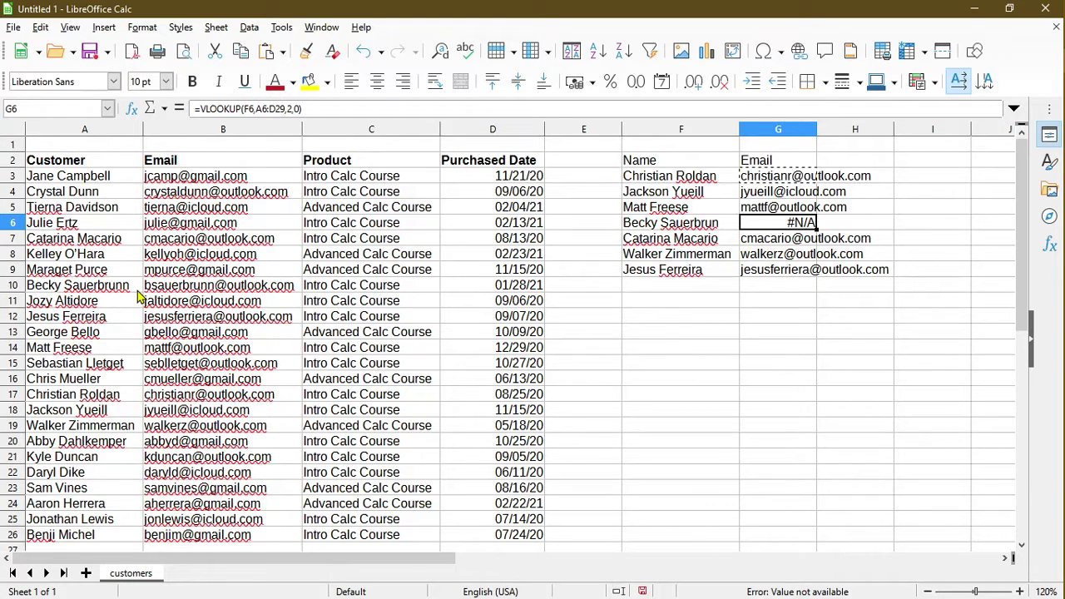
left_click(653, 225)
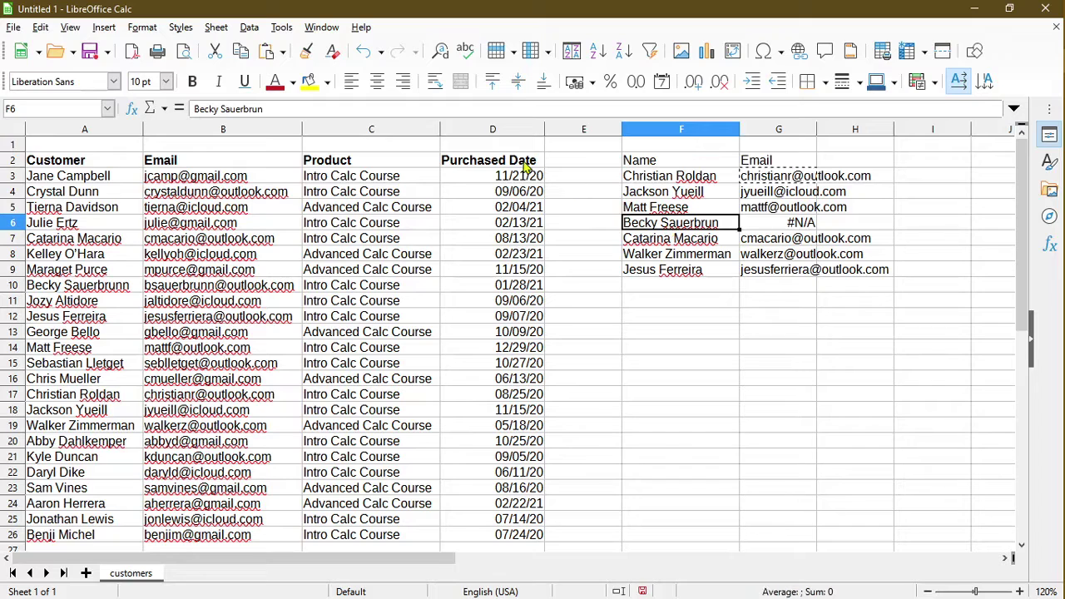
left_click(480, 109)
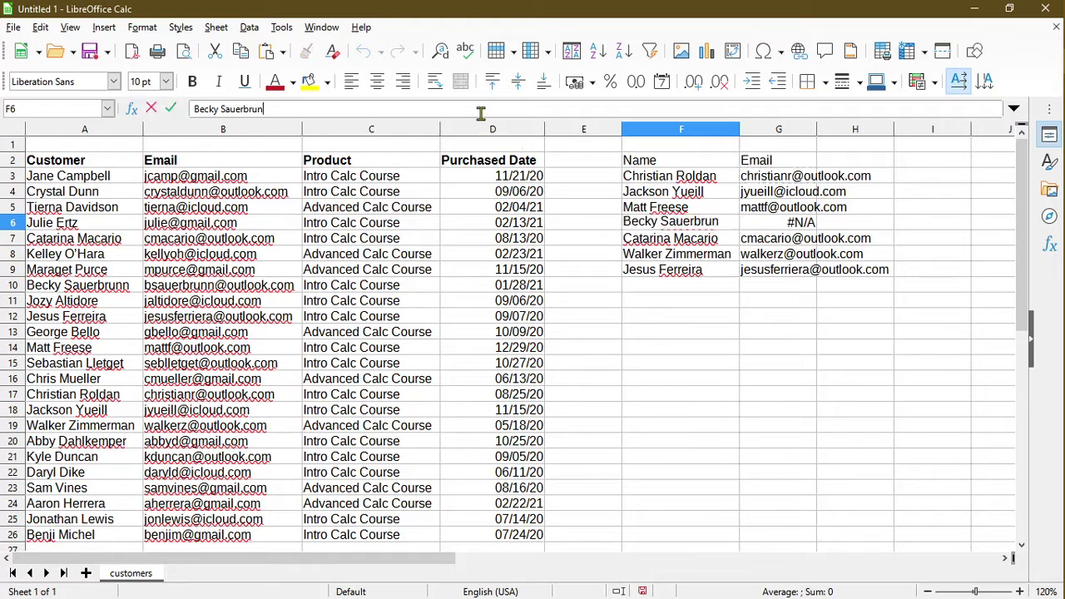
type("n")
key("Return")
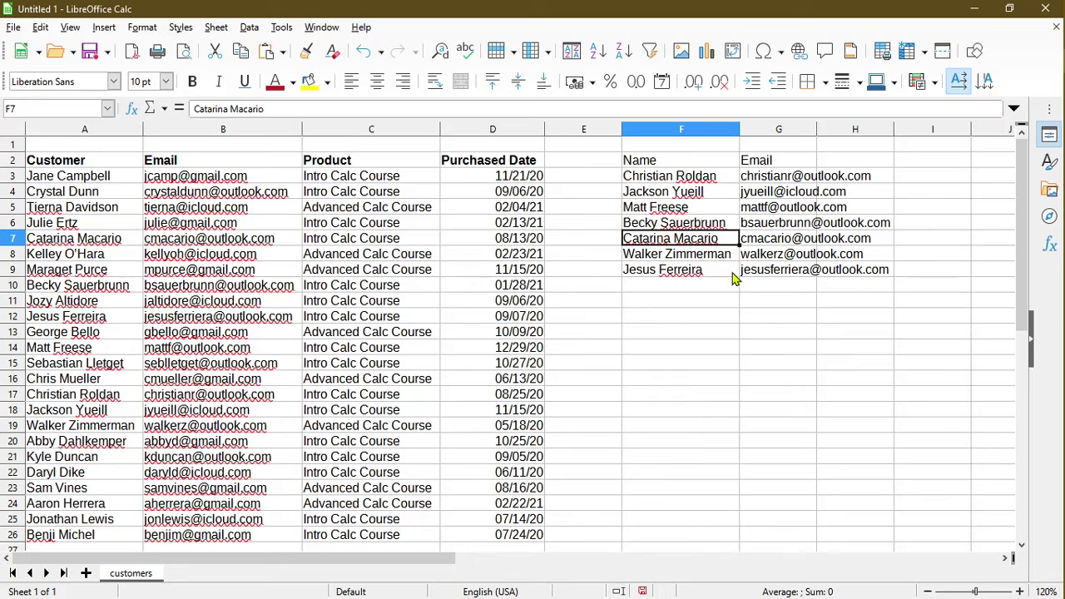
Examine the VLOOKUP formulas in G6, G3 and G4, comparing their search criteria and array ranges
left_click(775, 228)
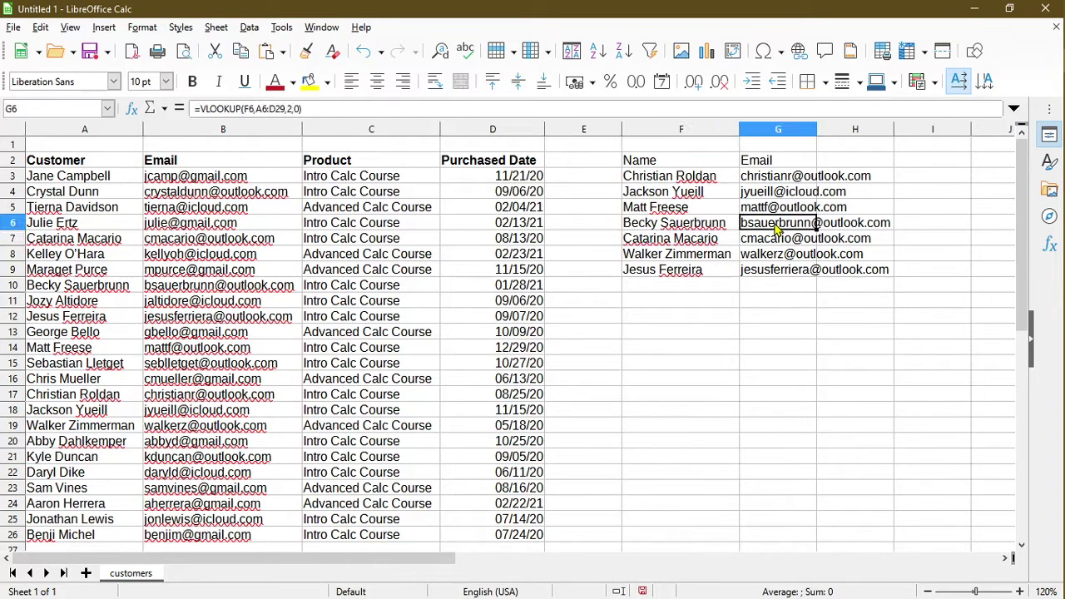
left_click(297, 108)
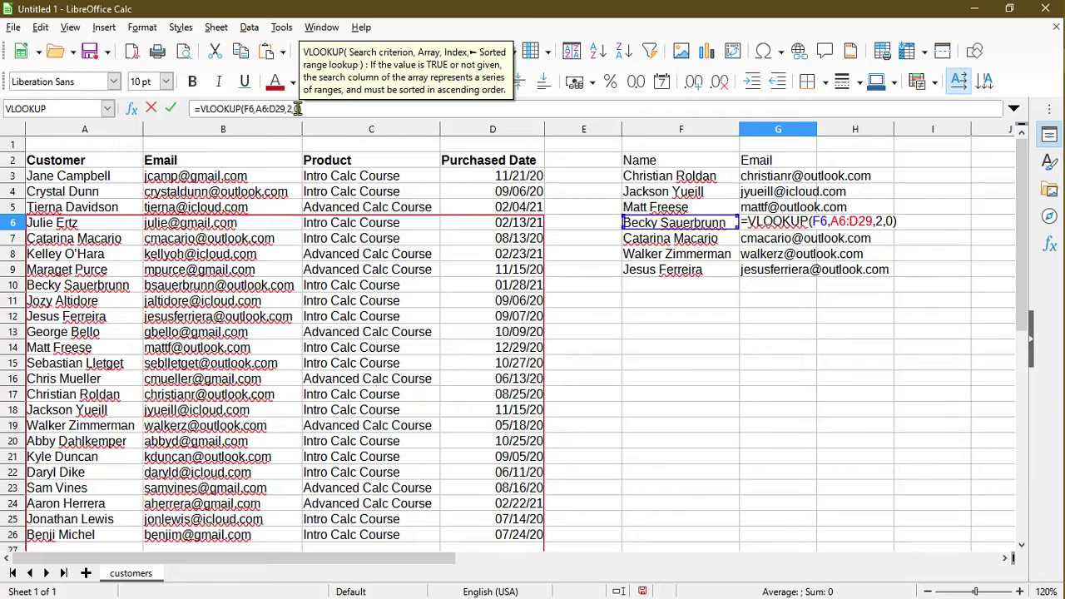
left_click(711, 304)
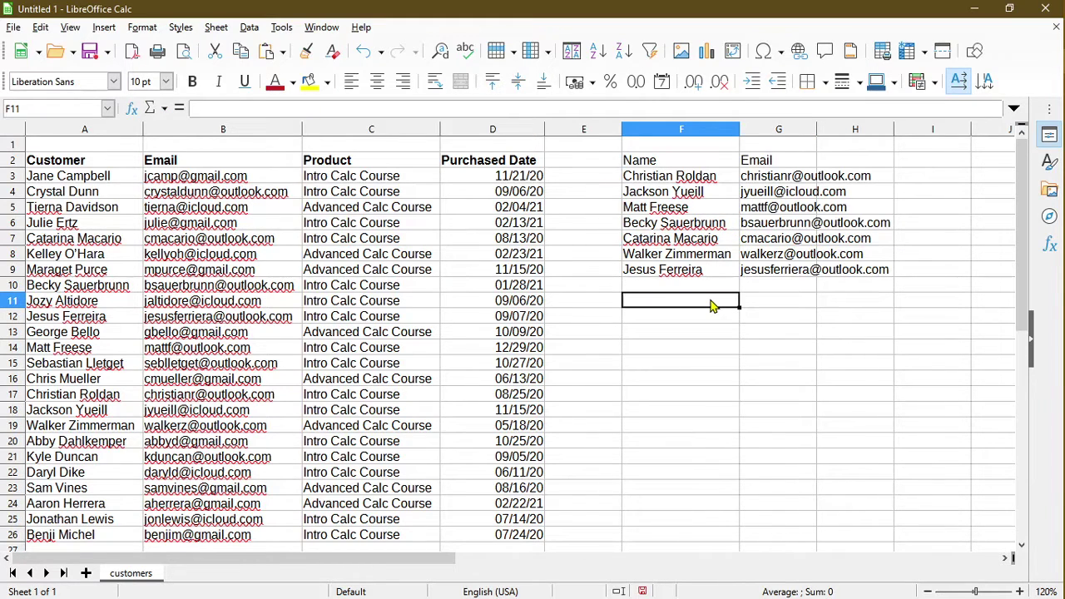
left_click(765, 179)
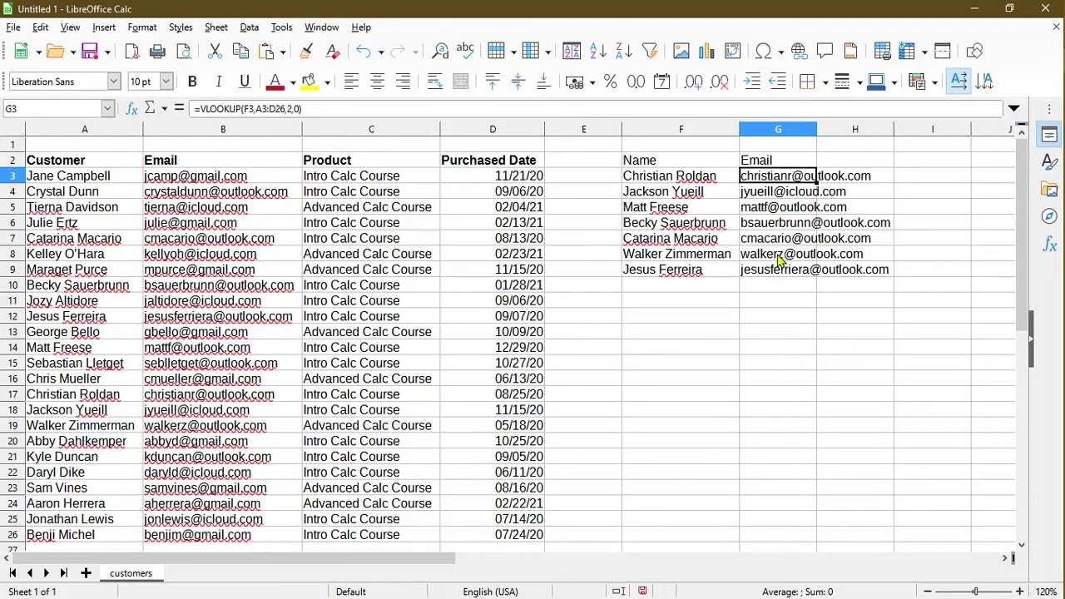
left_click(772, 196)
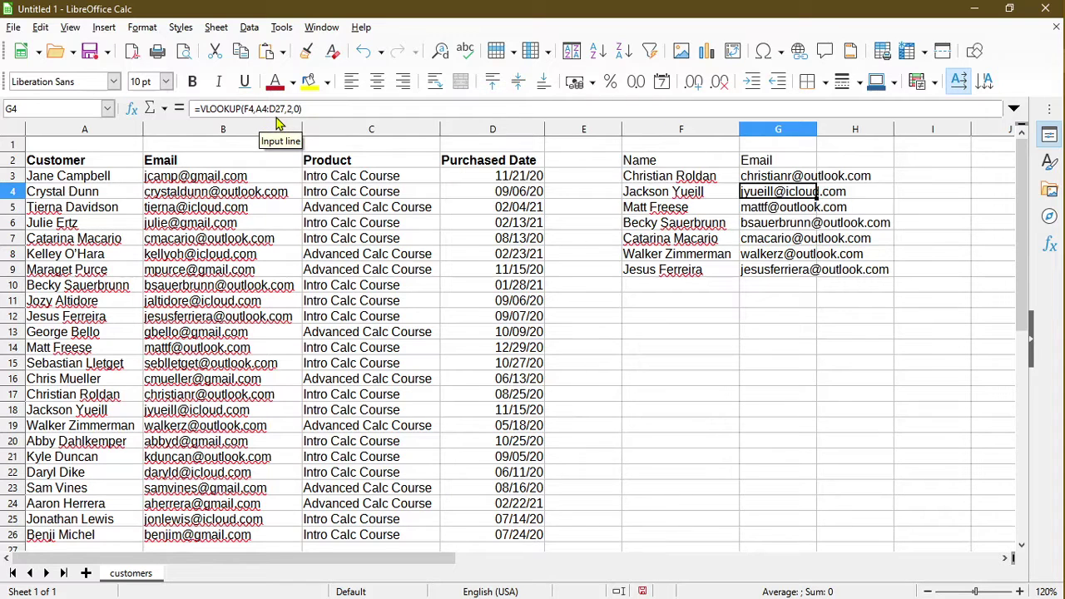
left_click(758, 180)
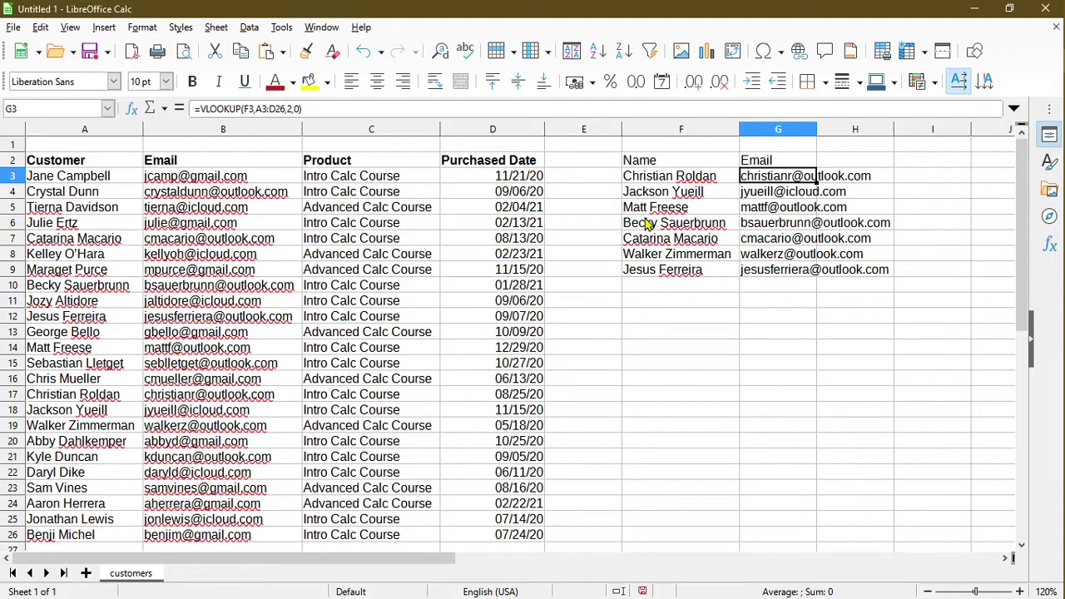
left_click(759, 196)
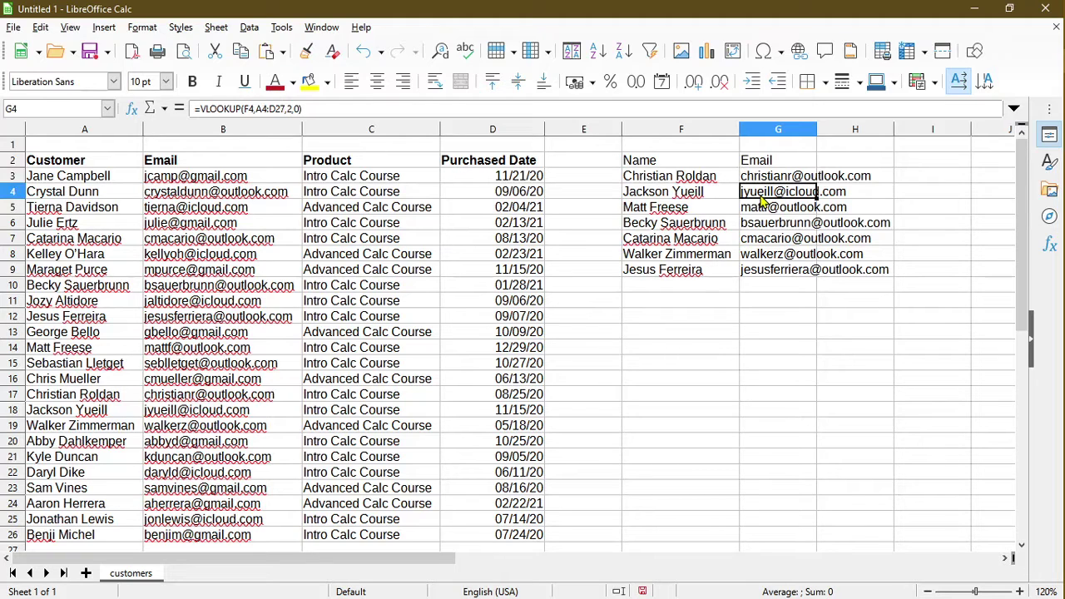
Examine the customer table's corner cells A3 and D26, and compare the array ranges in the G4 and G8 formulas
left_click(124, 179)
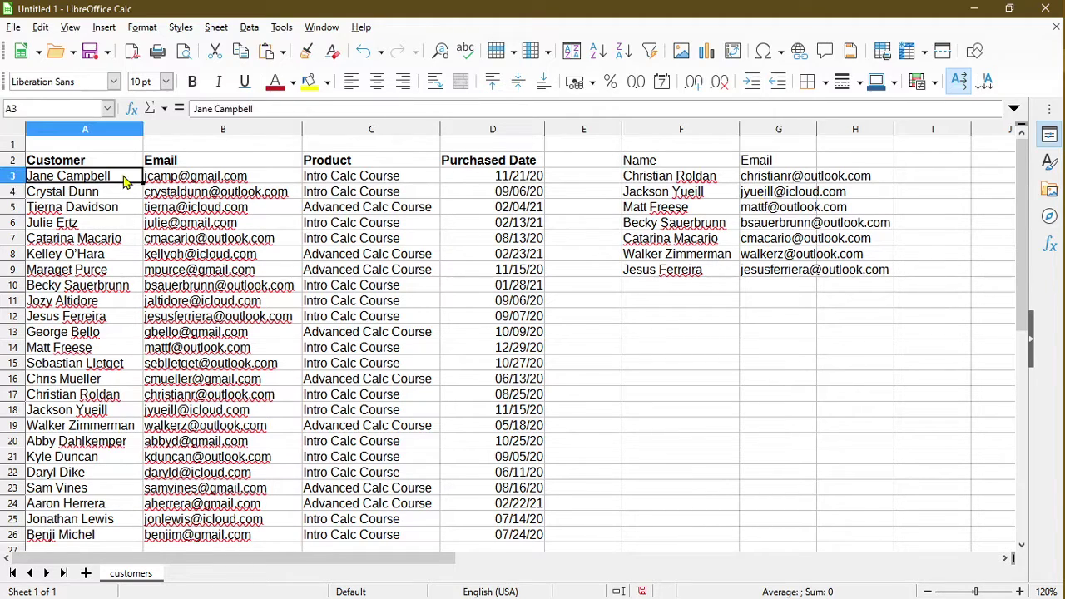
left_click(505, 537)
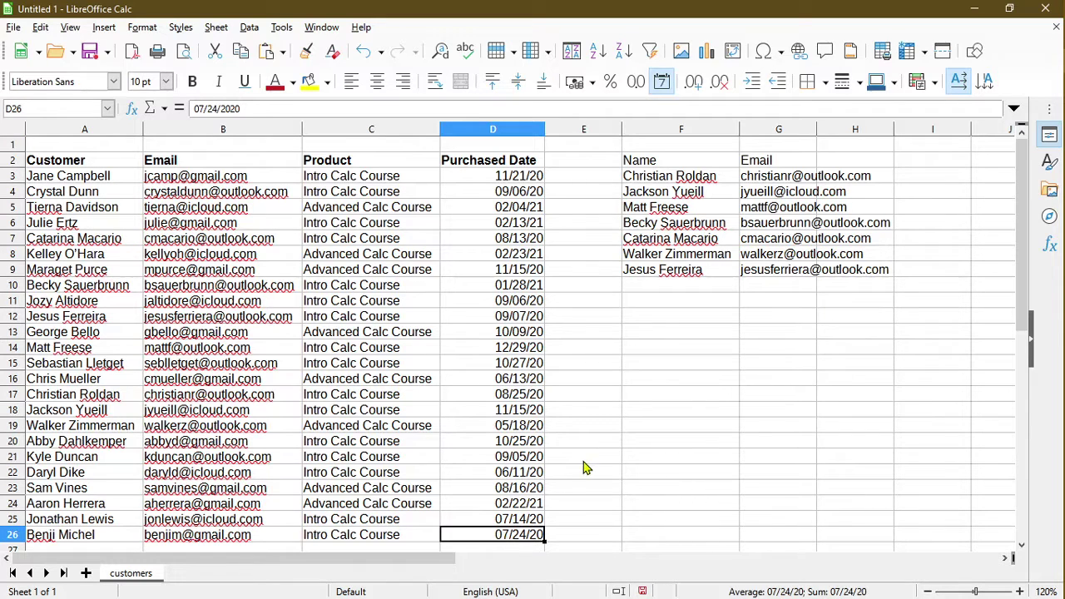
left_click(778, 194)
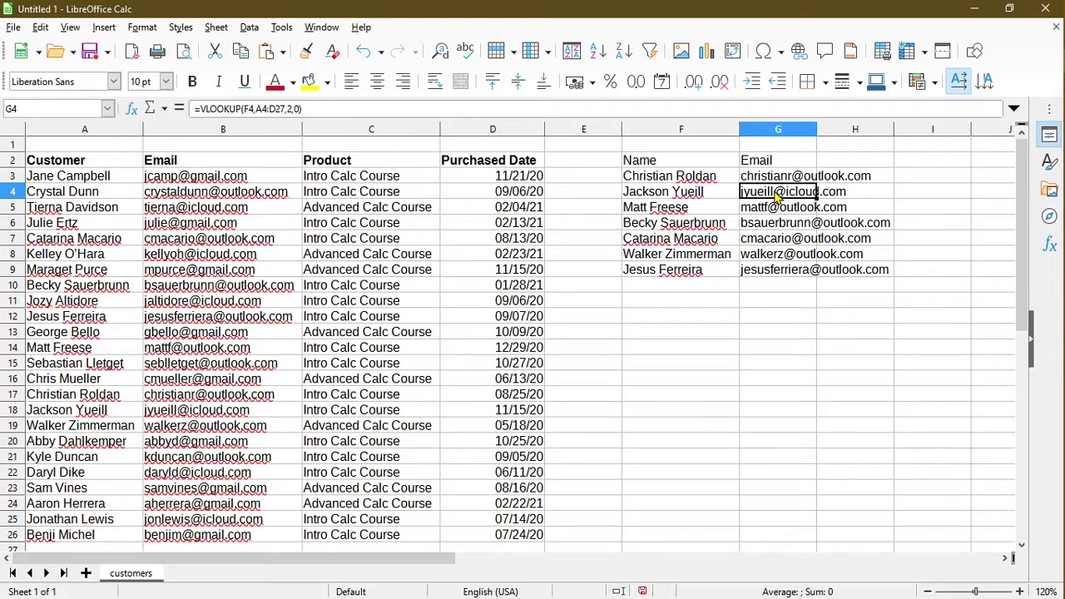
double_click(778, 195)
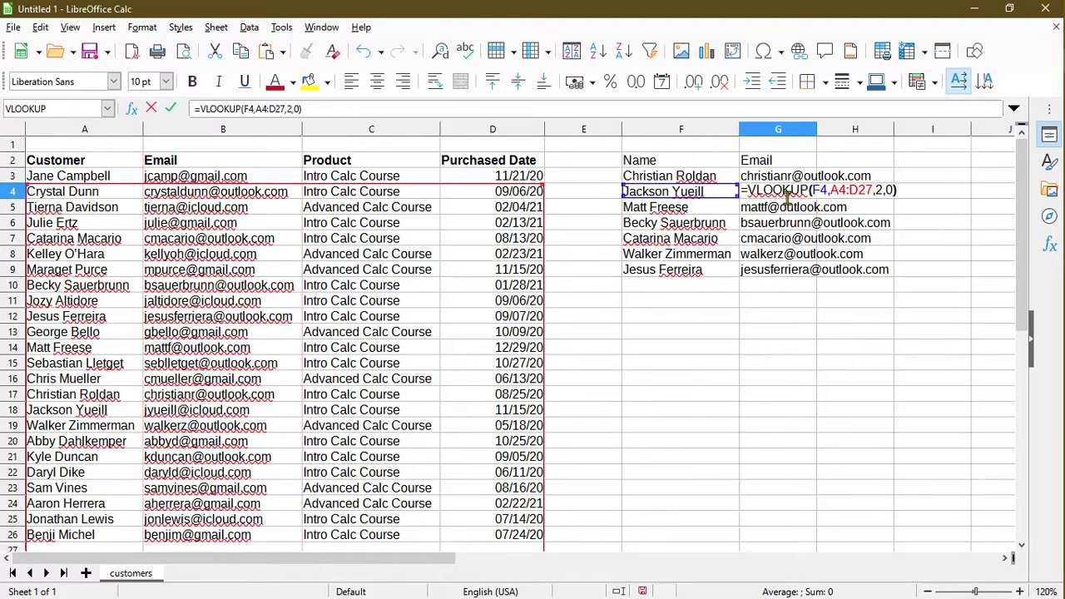
key("Return")
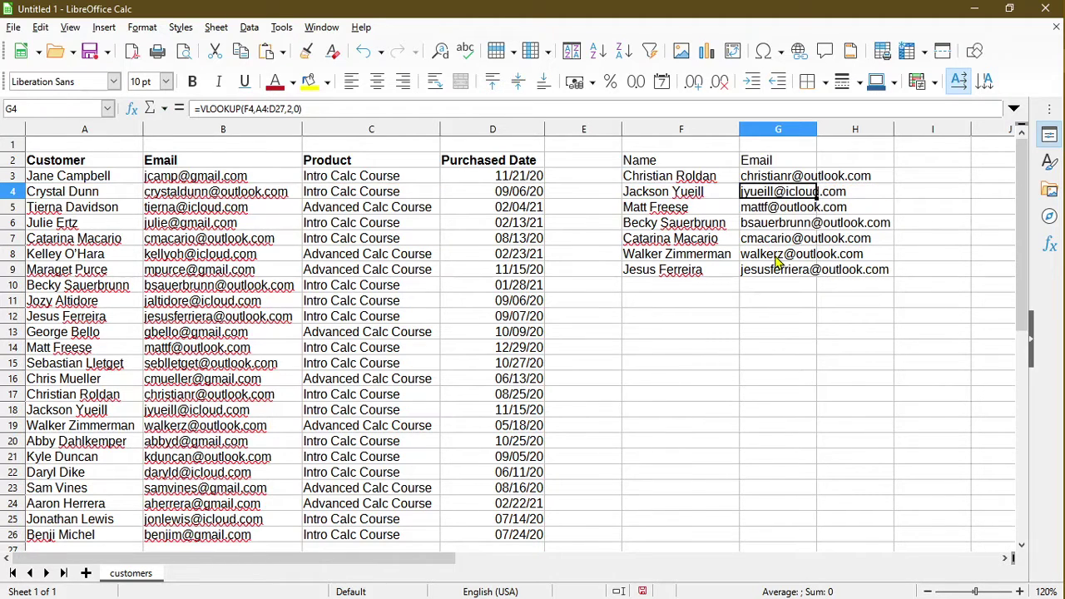
left_click(775, 257)
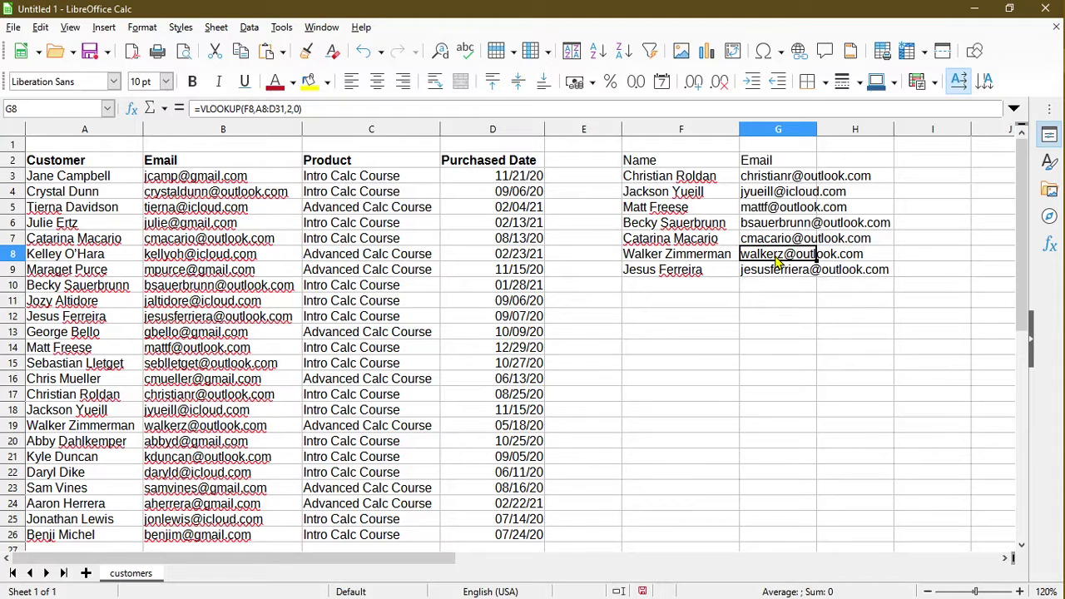
key("F2")
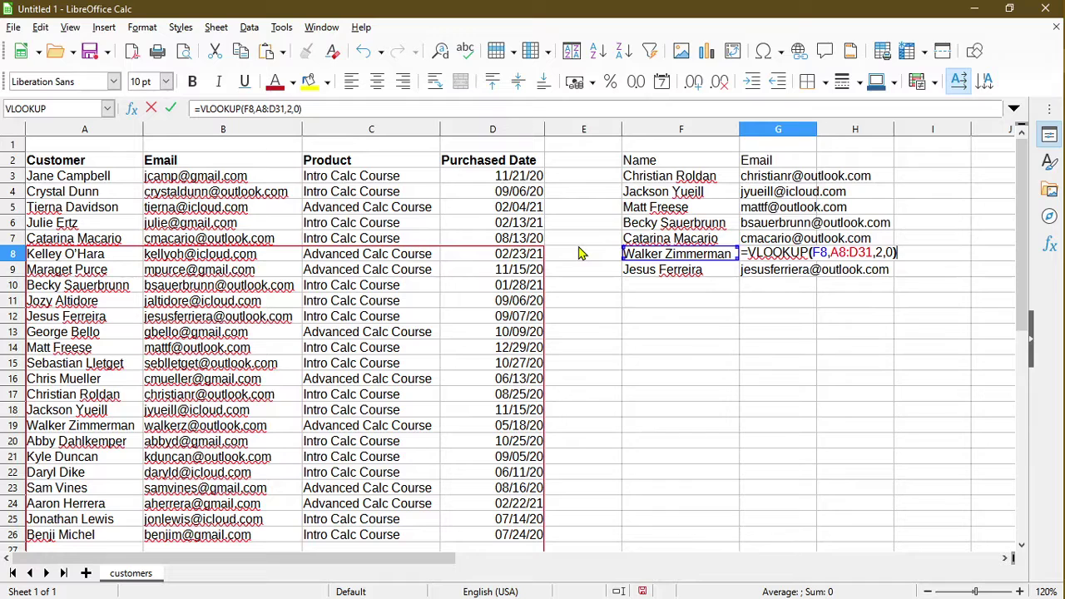
key("Return")
Lock the array's row references in the G3 formula, making it =VLOOKUP(F3,A$3:D$26,2,0)
left_click(751, 183)
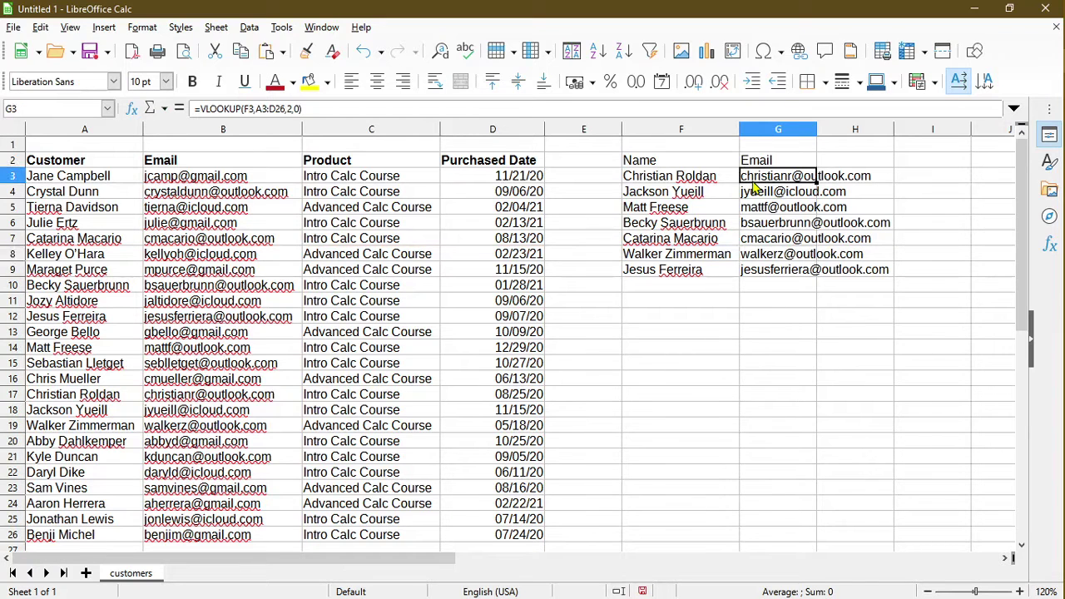
left_click(262, 110)
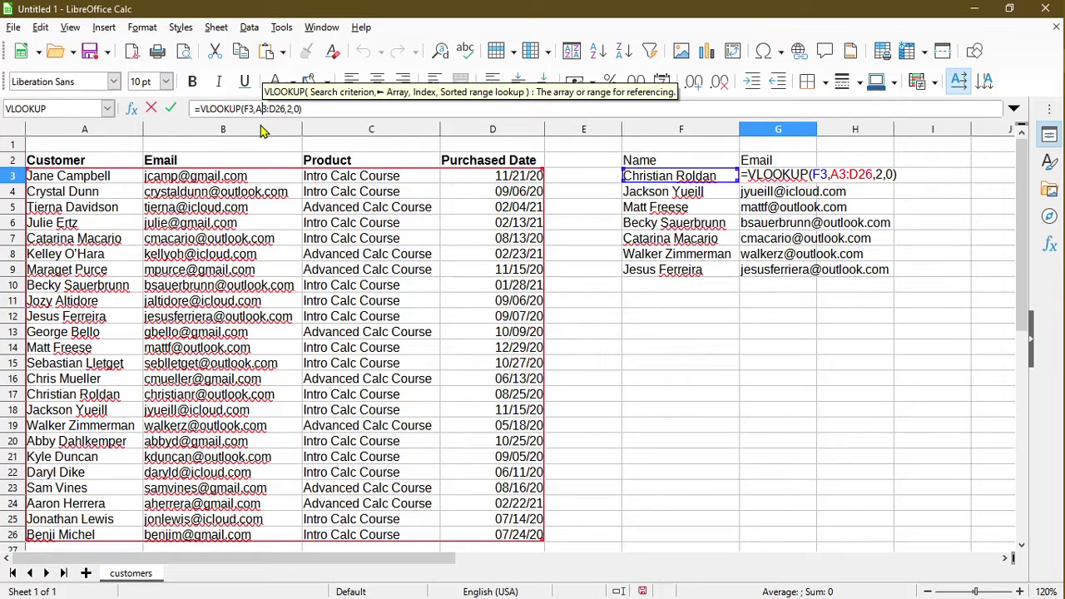
type("$")
key("Right")
key("Right")
key("Right")
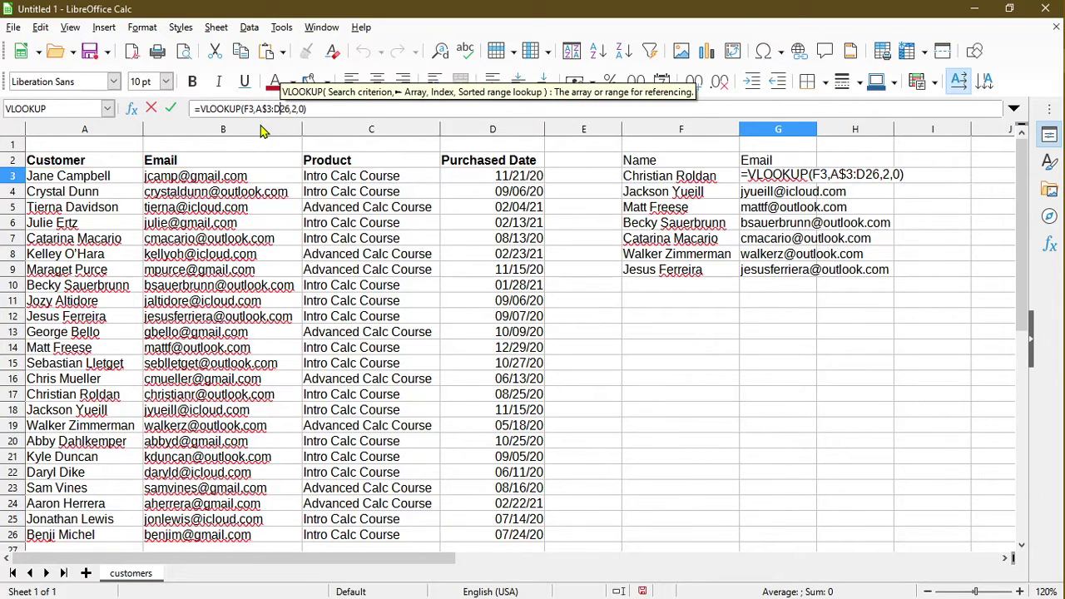
type("$")
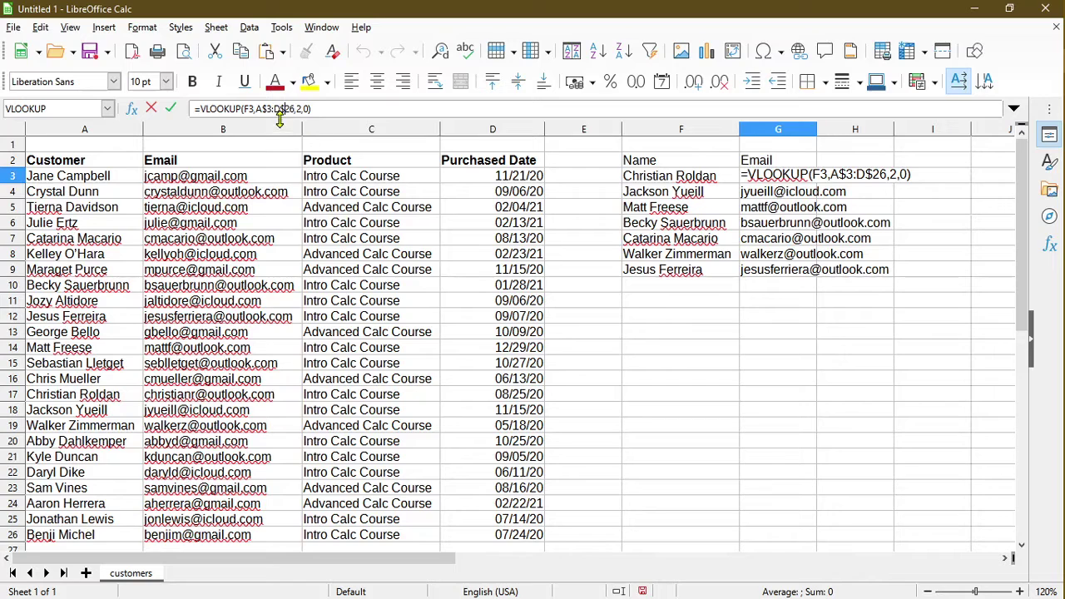
key("End")
left_click(778, 182)
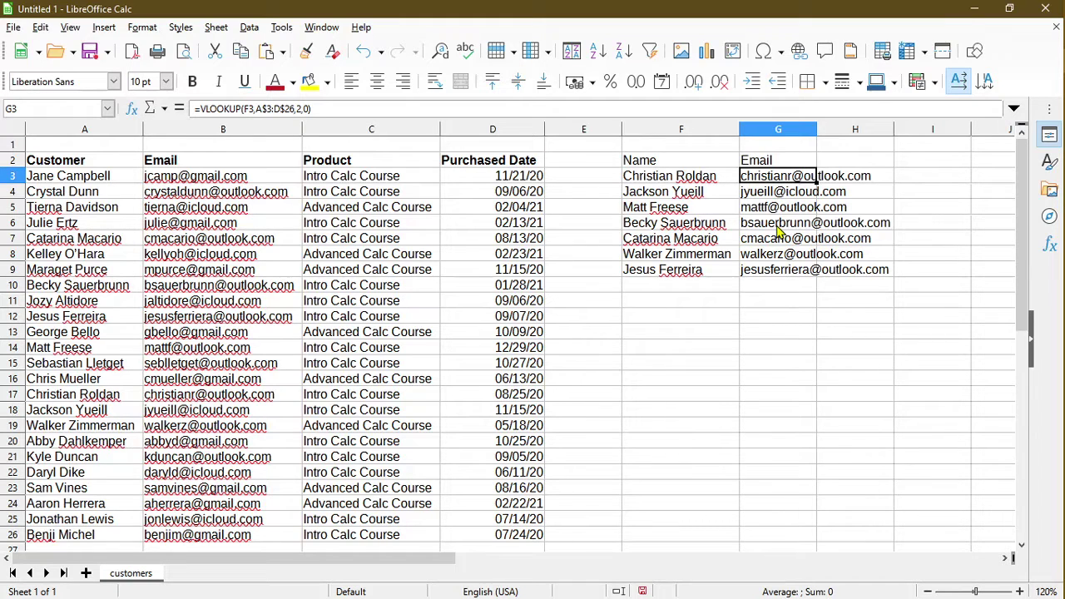
Copy the corrected VLOOKUP formula from G3 into G4 and check the array range it references
key("ctrl+c")
left_click(783, 198)
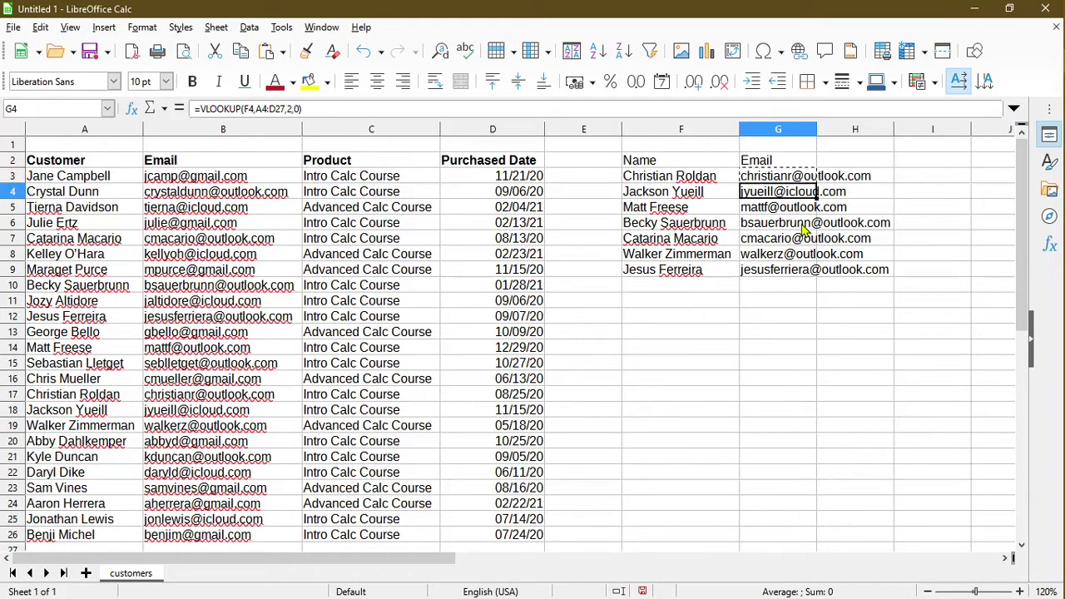
key("ctrl+v")
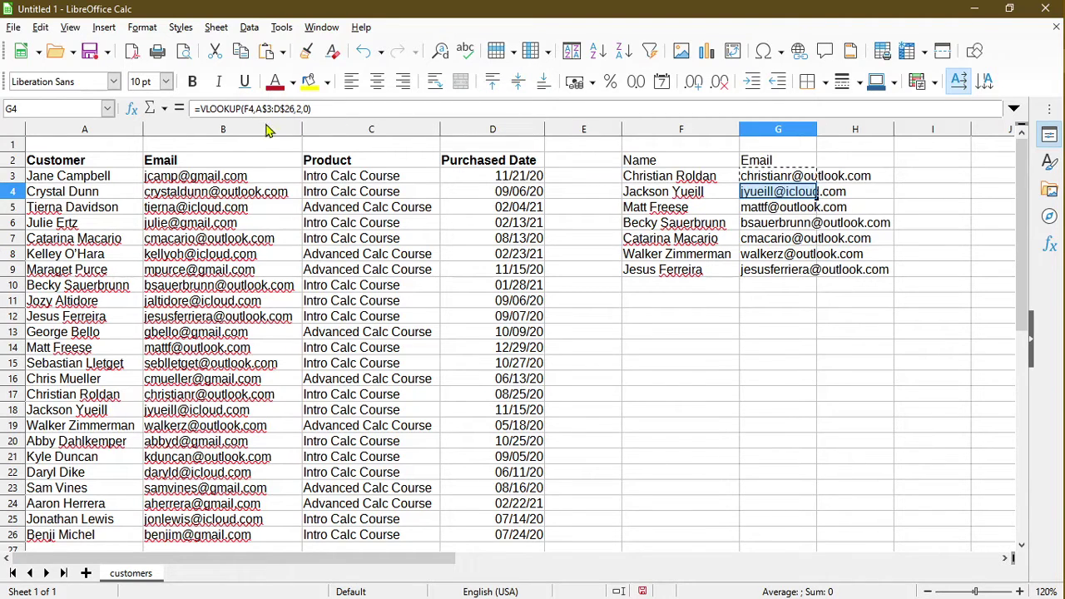
double_click(750, 193)
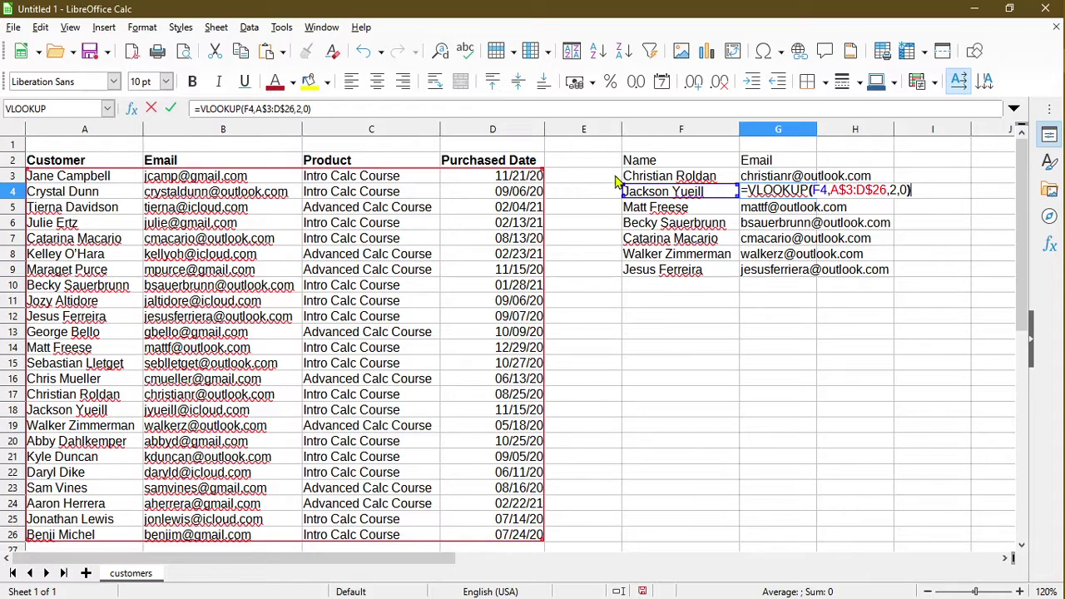
key("Return")
Replace the formulas in G5 through G9 with the corrected VLOOKUP formula that uses A$3:D$26
left_click(778, 209)
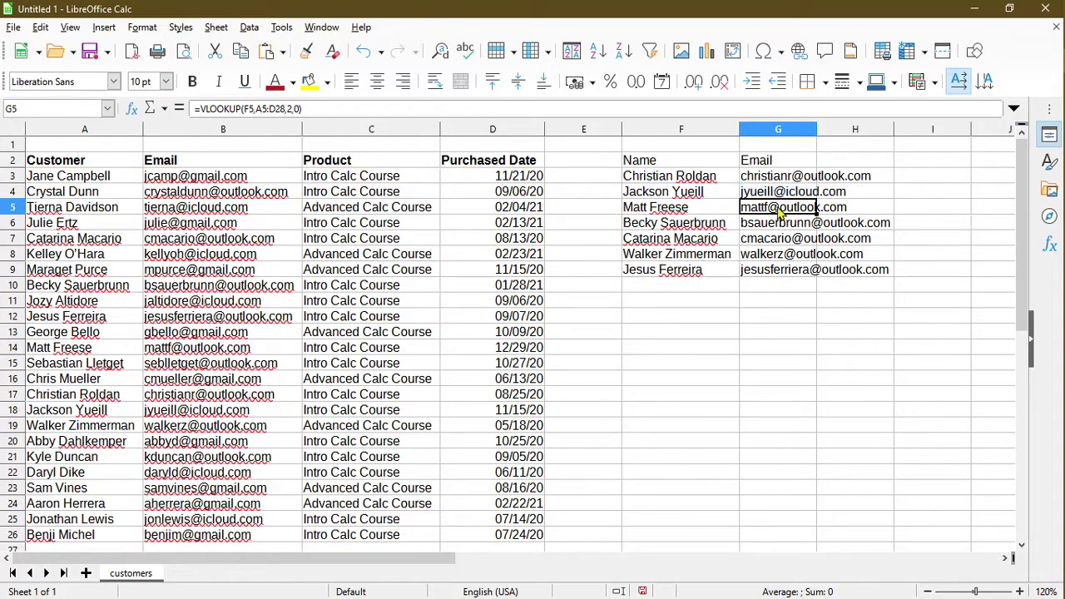
left_click(764, 227)
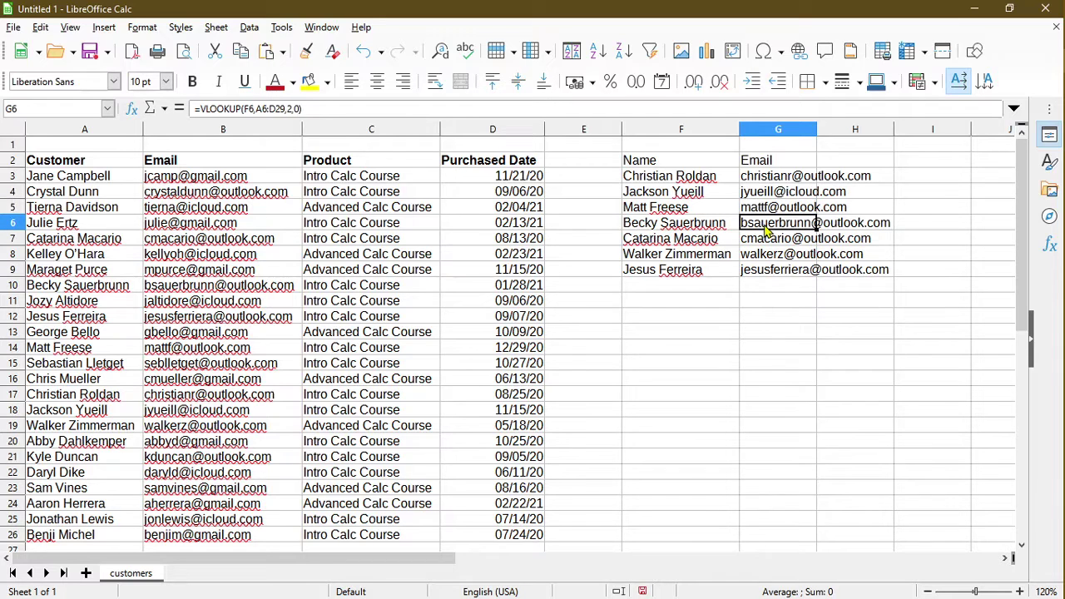
left_click(772, 239)
left_click(784, 254)
left_click(790, 273)
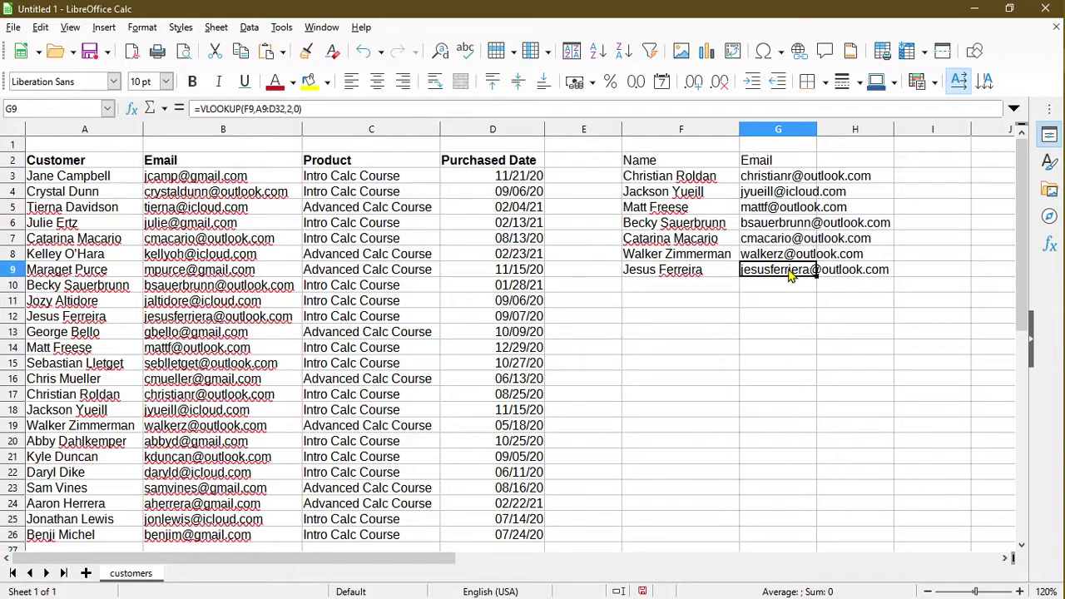
Examine the formulas in G3 through G8, checking that each one references the fixed table range and its own row's name
left_click(777, 256)
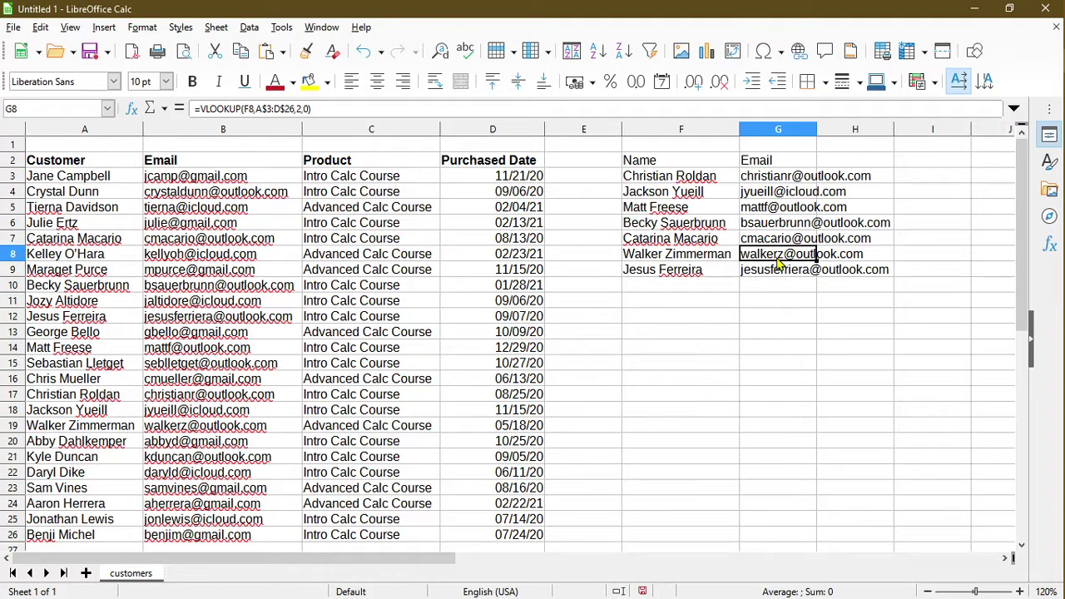
key("Up")
key("Up")
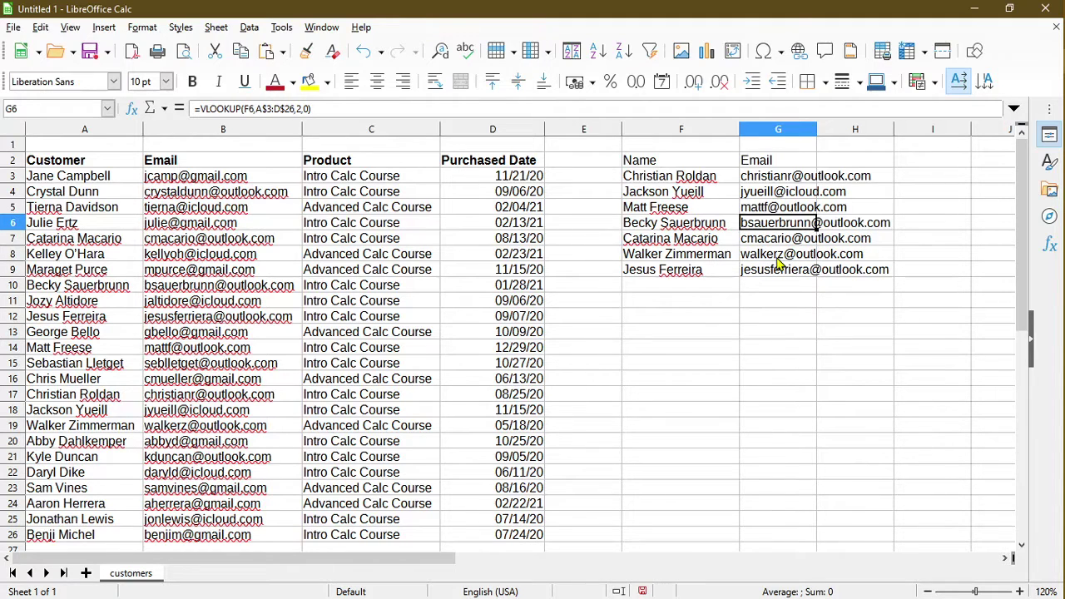
key("Up")
key("Up")
key("Up")
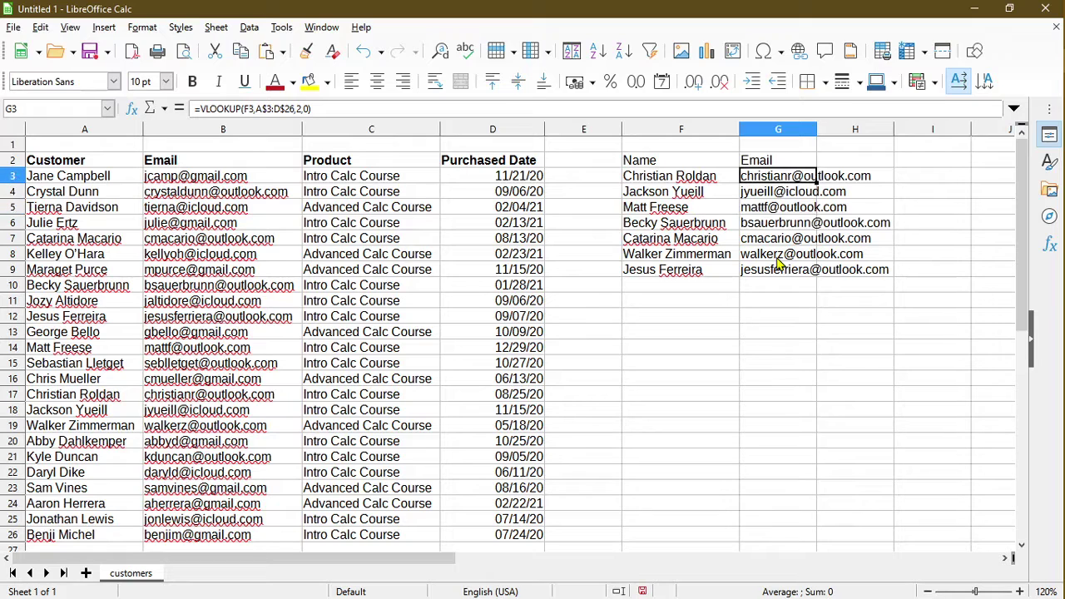
key("Down")
key("Down")
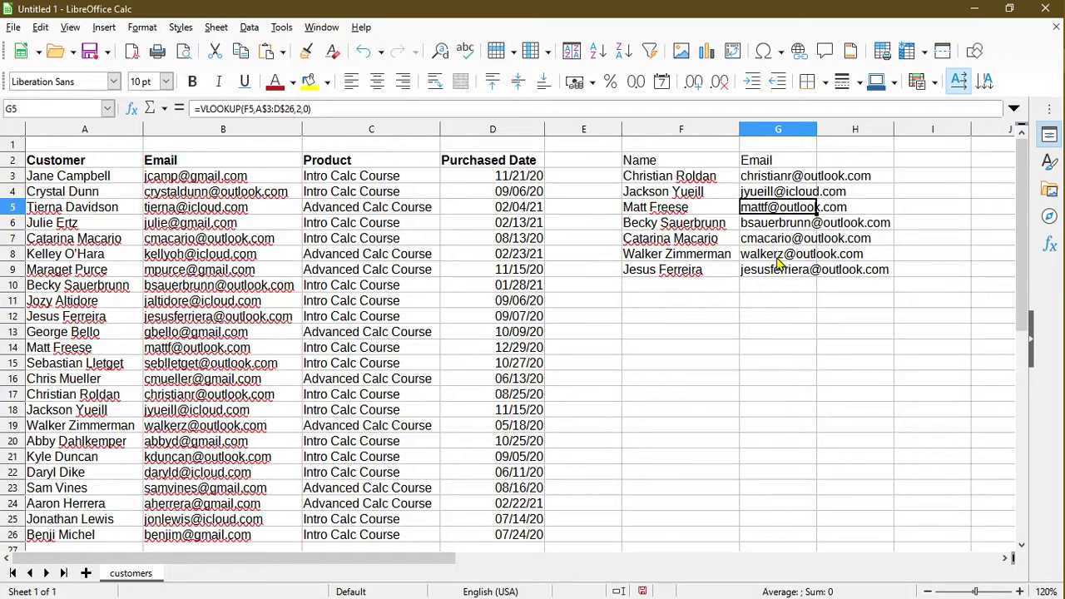
key("Down")
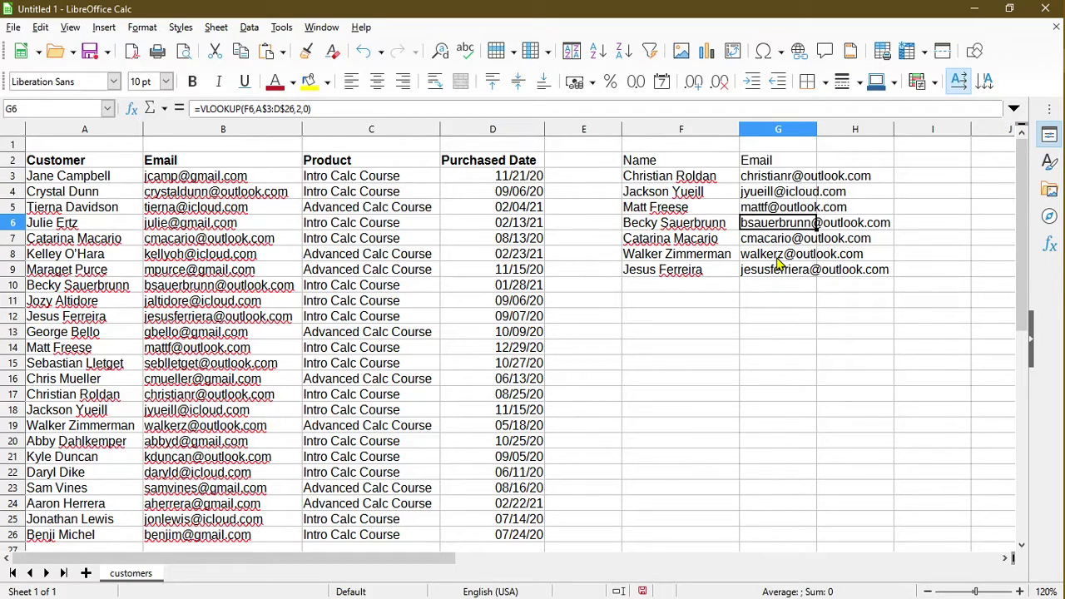
key("Down")
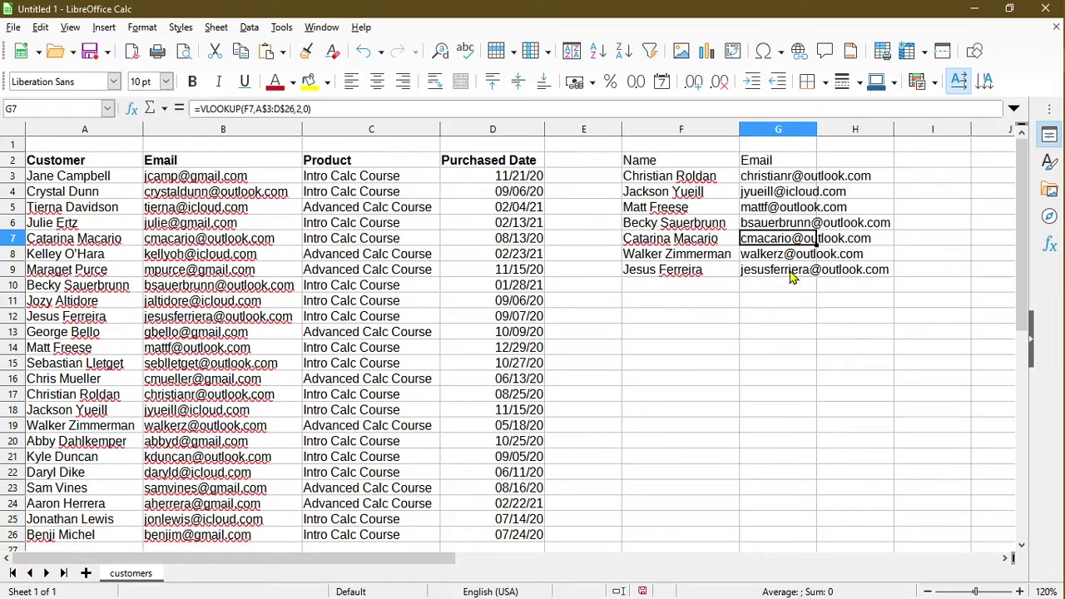
Add the heading "Date" in H2 and fit the width of column G to its contents
left_click(703, 356)
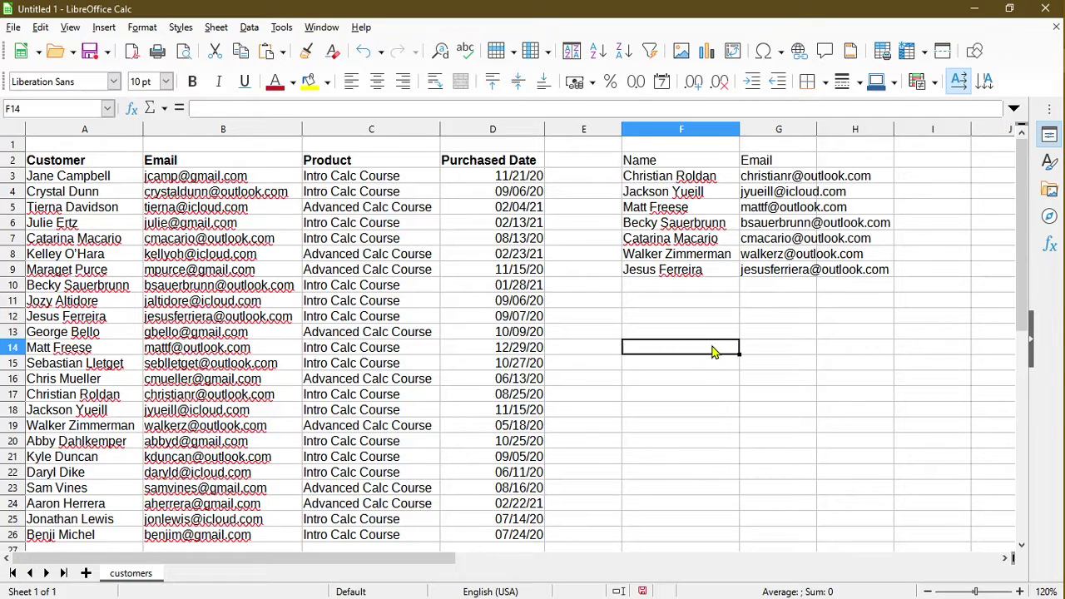
left_click(836, 166)
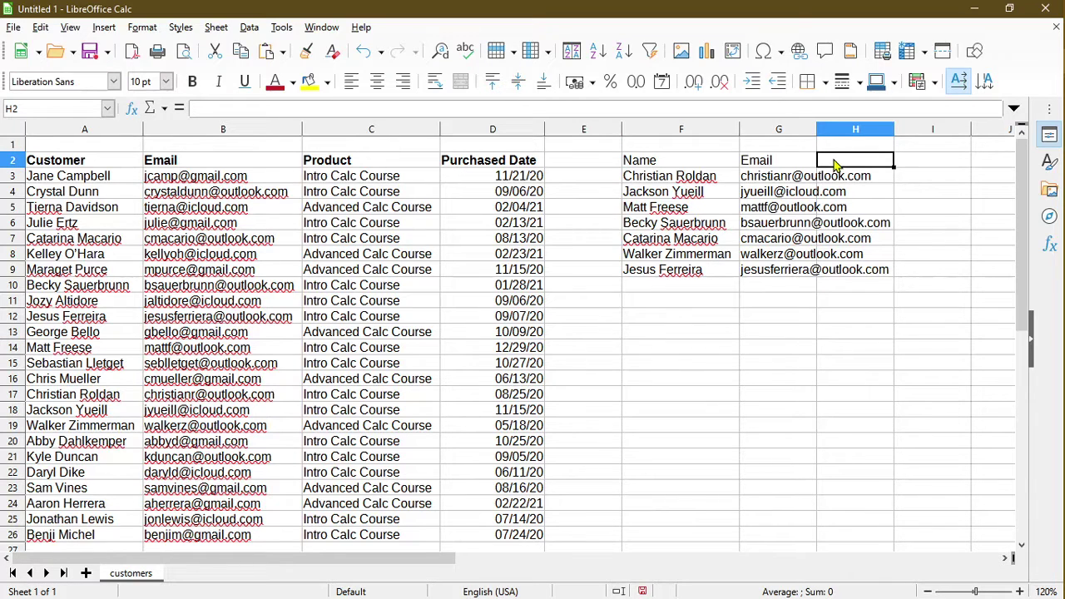
type("Date")
key("Return")
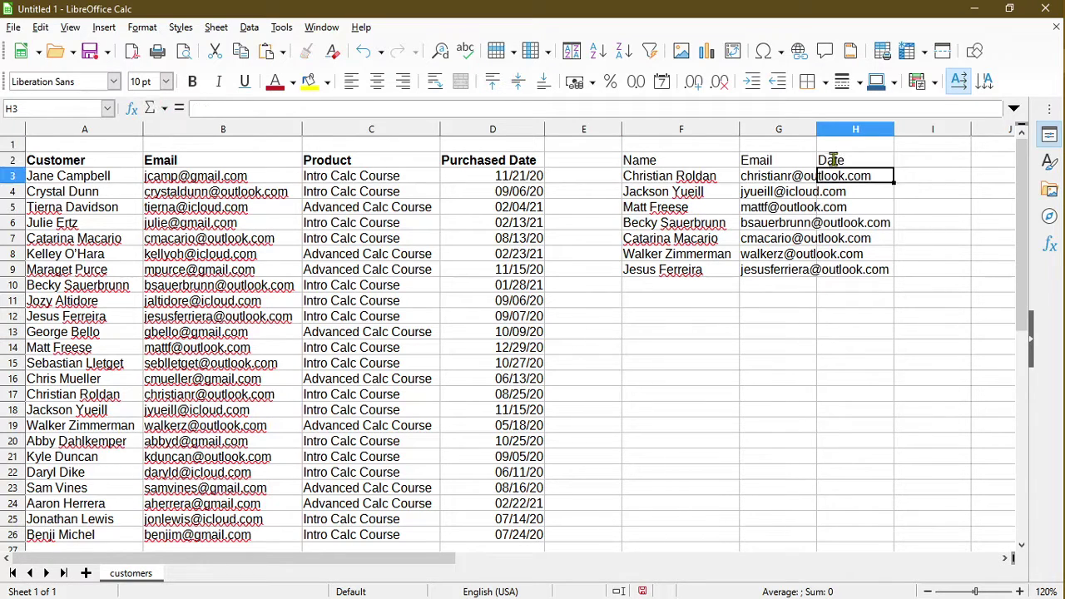
double_click(816, 129)
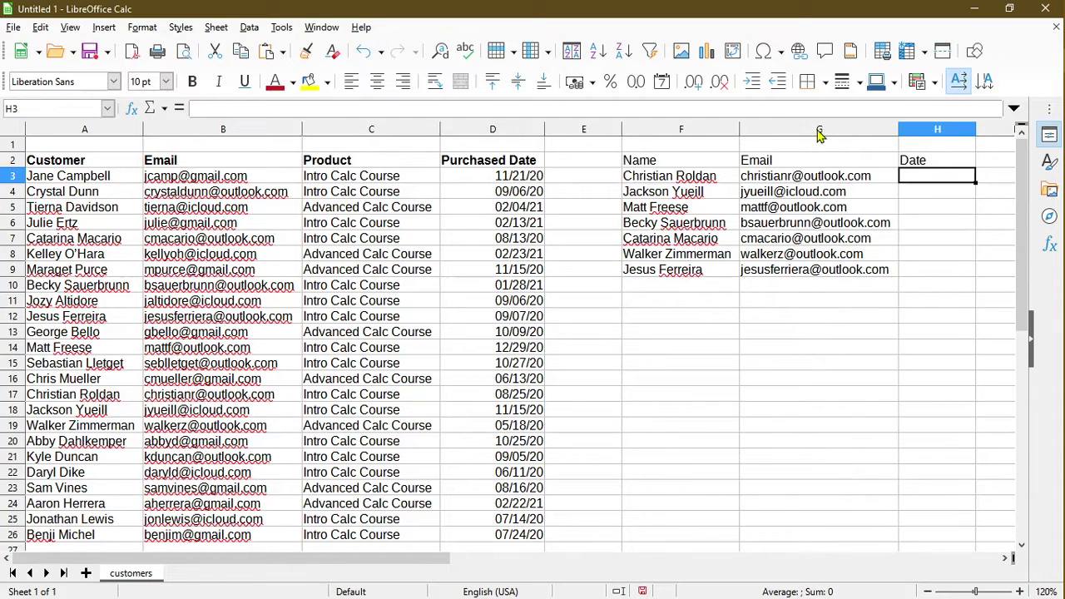
Copy the VLOOKUP formula from G3 into H3 under the Date heading
left_click(832, 179)
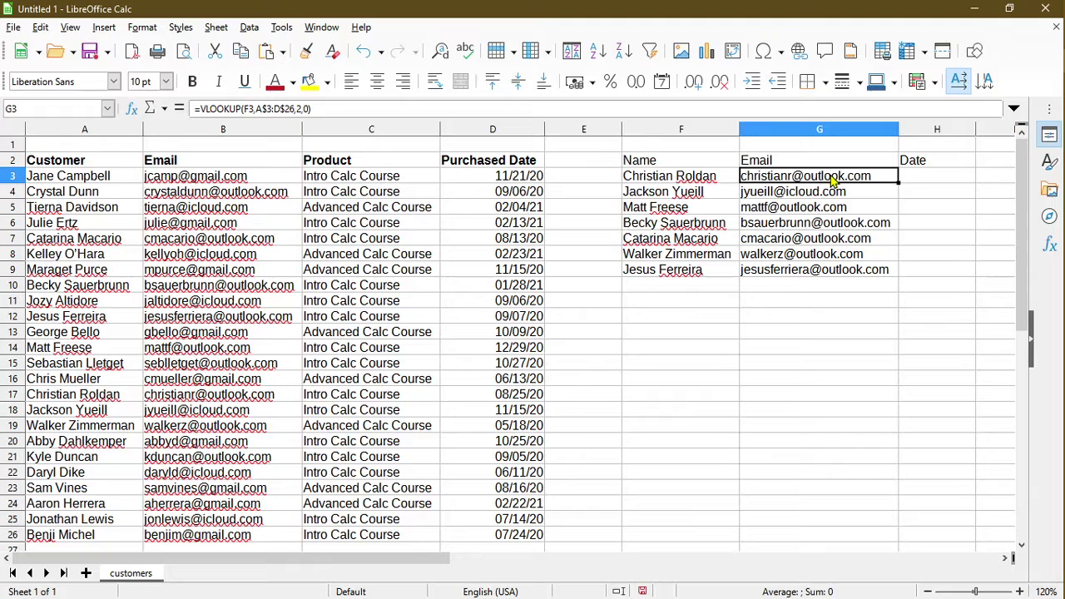
left_click(928, 179)
type("Intro Calc Course")
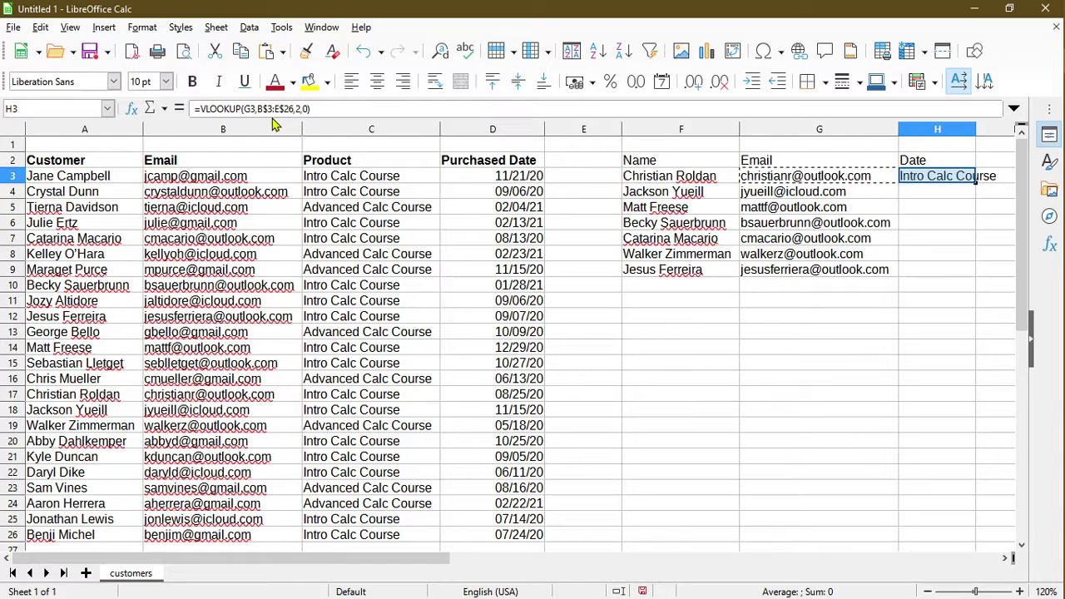
Correct the references in the H3 formula so it looks up F3 in the table range A$3:D$26
left_click(247, 109)
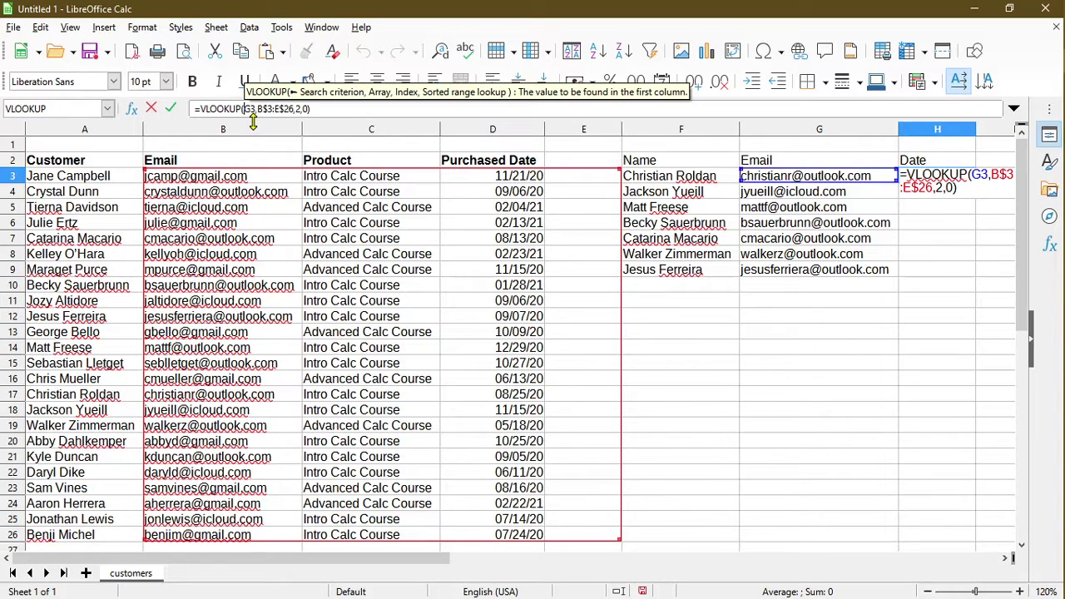
key("Delete")
type("F")
key("Right")
key("Right")
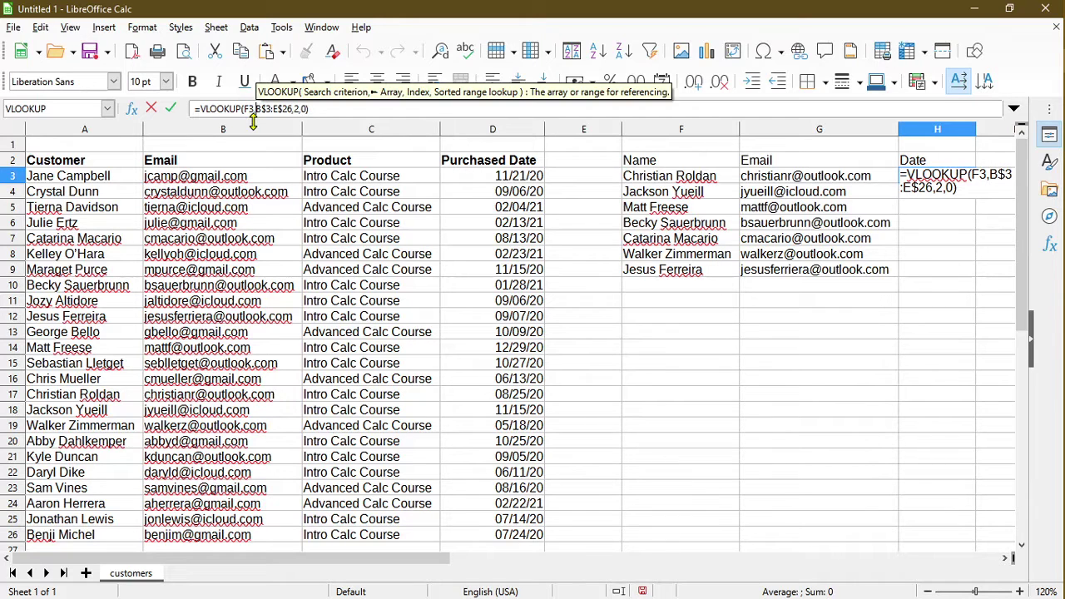
key("Delete")
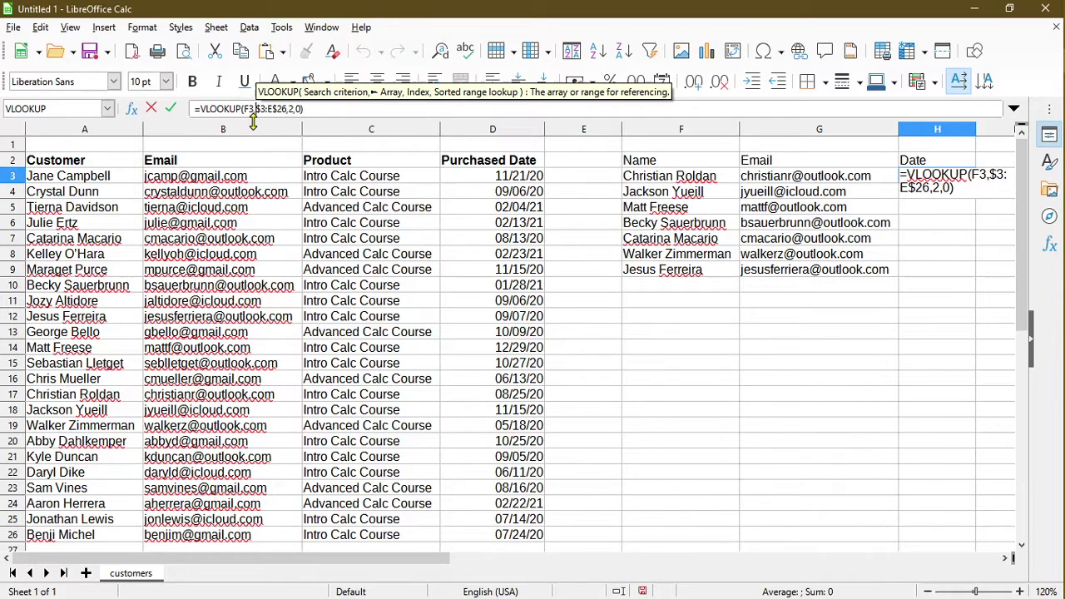
type("A")
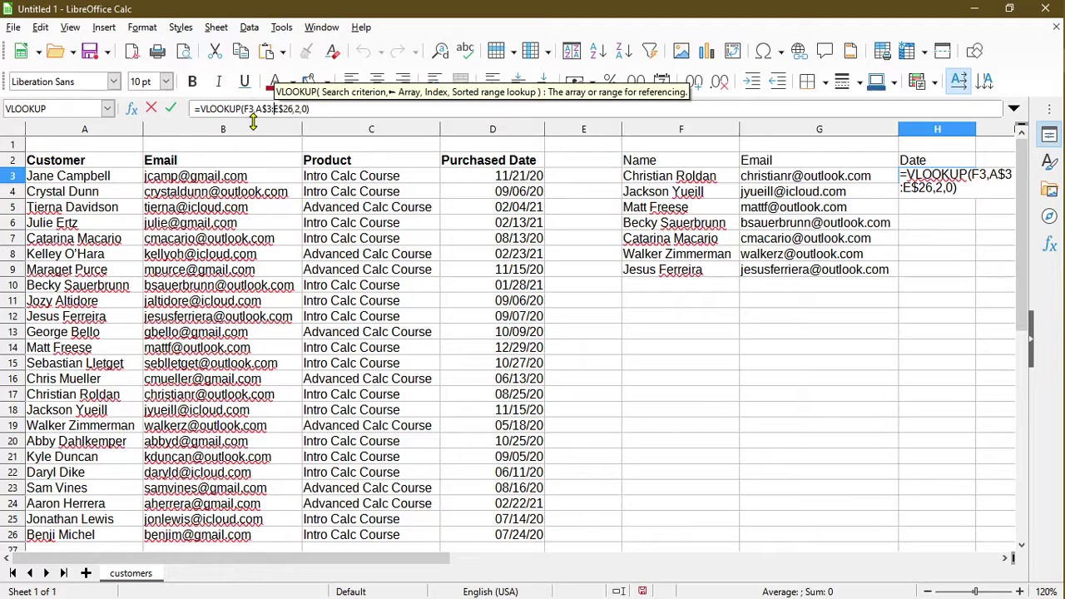
key("Delete")
type("D")
key("Right")
key("Right")
key("Right")
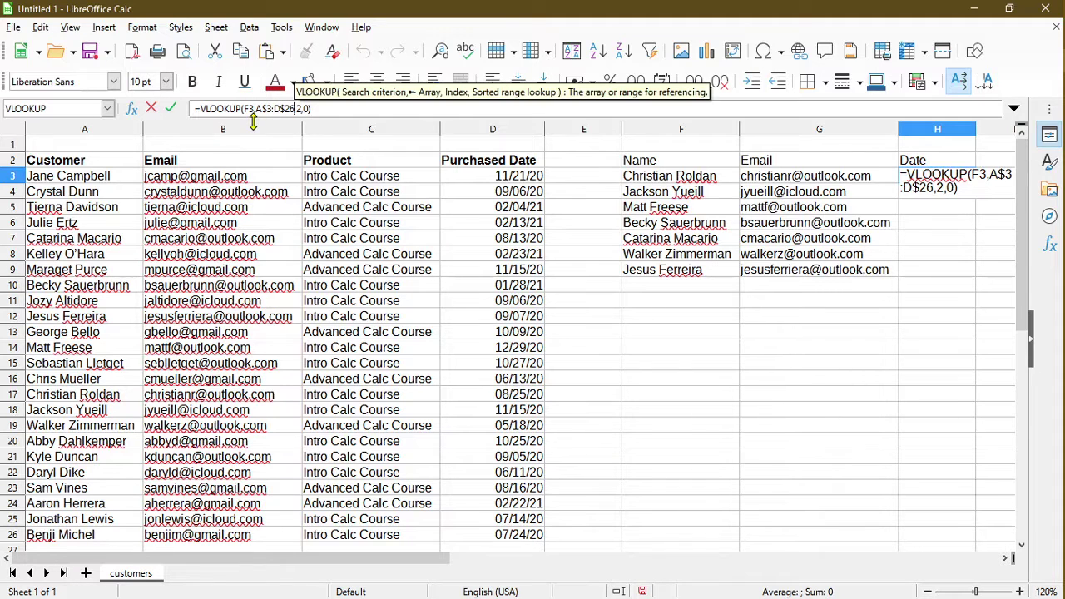
key("Return")
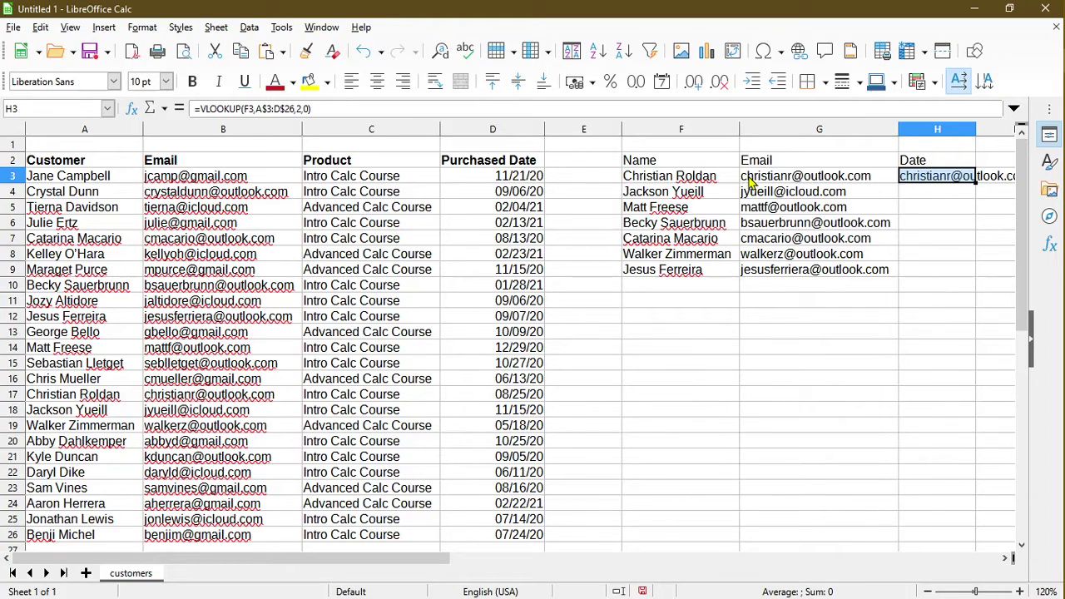
Set the column index in the H3 VLOOKUP formula to 4 so it returns the purchase date
left_click(296, 109)
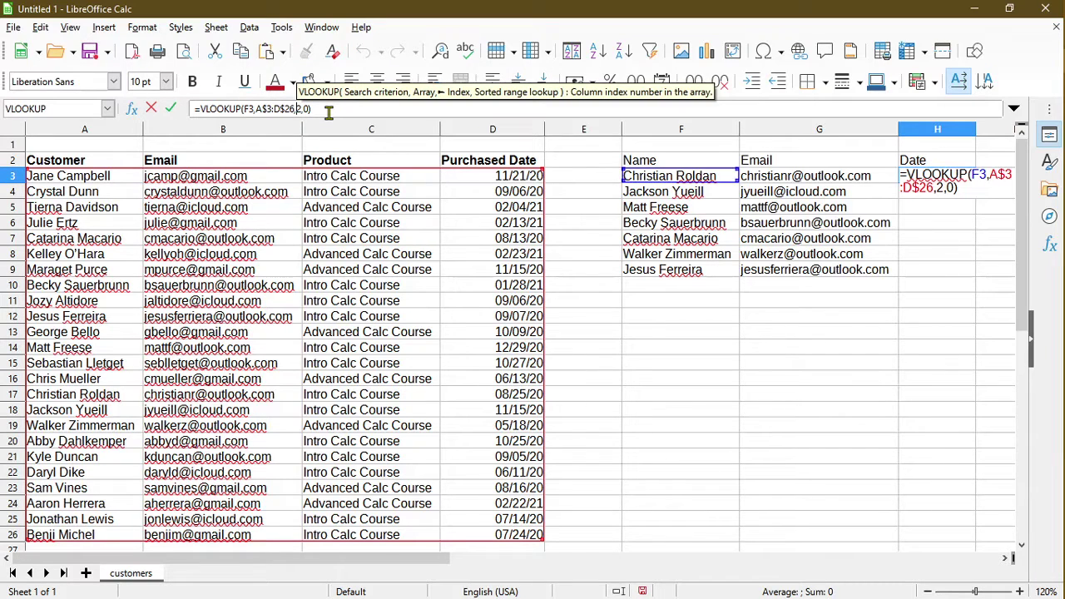
key("BackSpace")
type("4")
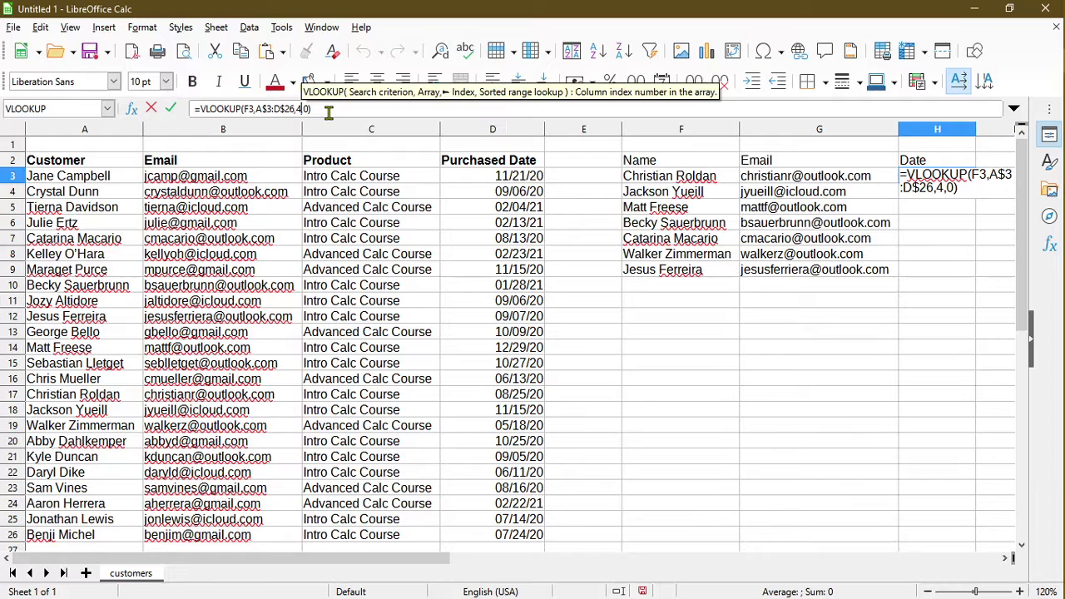
key("Return")
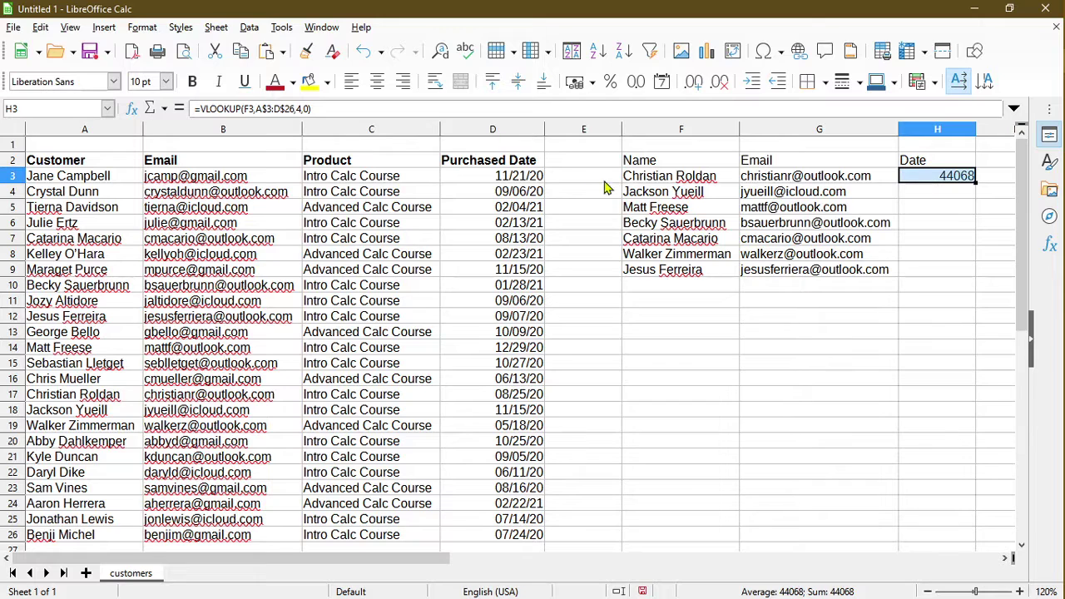
Format cell H3 as a date using the MM/DD/YY format
right_click(913, 183)
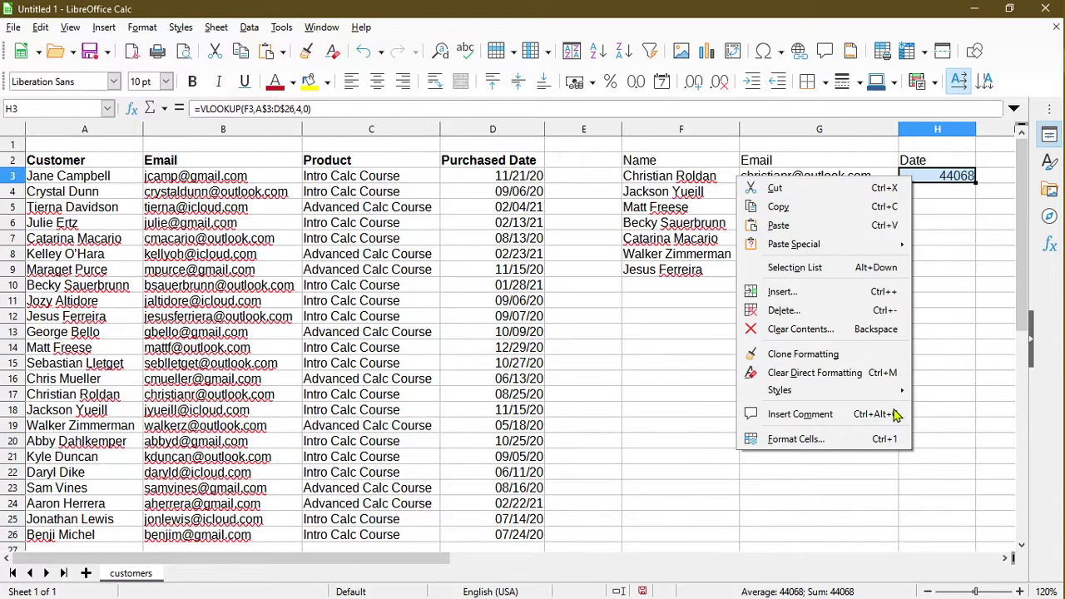
left_click(882, 443)
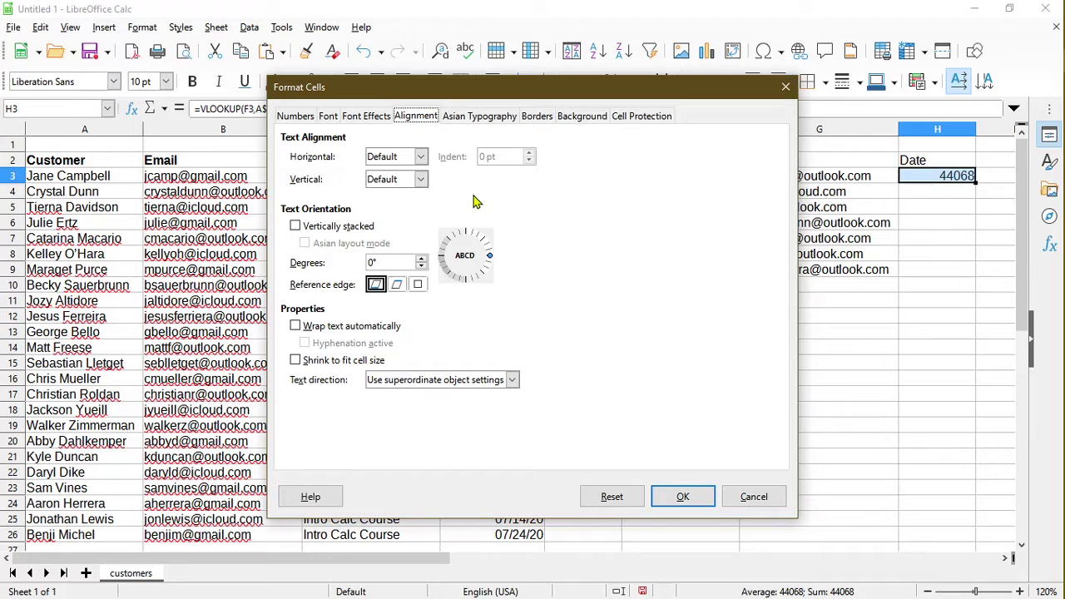
left_click(298, 117)
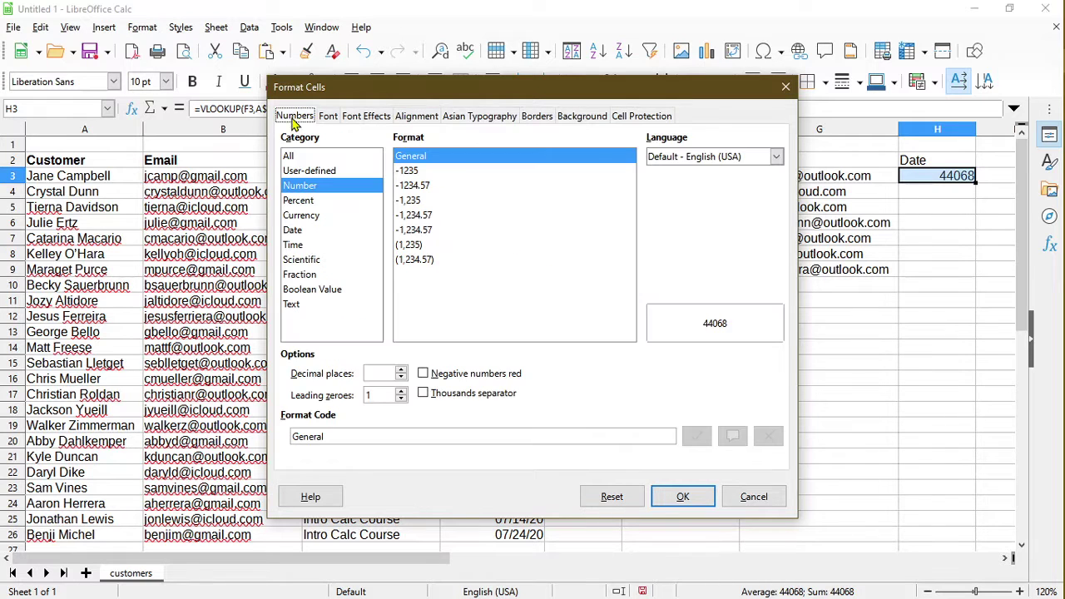
left_click(320, 230)
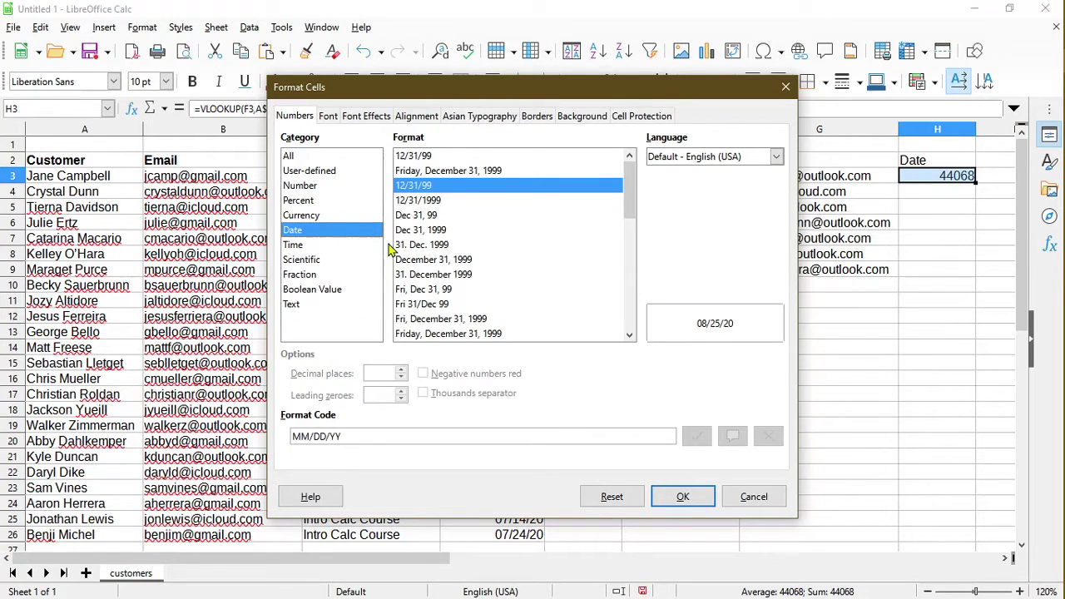
left_click(678, 501)
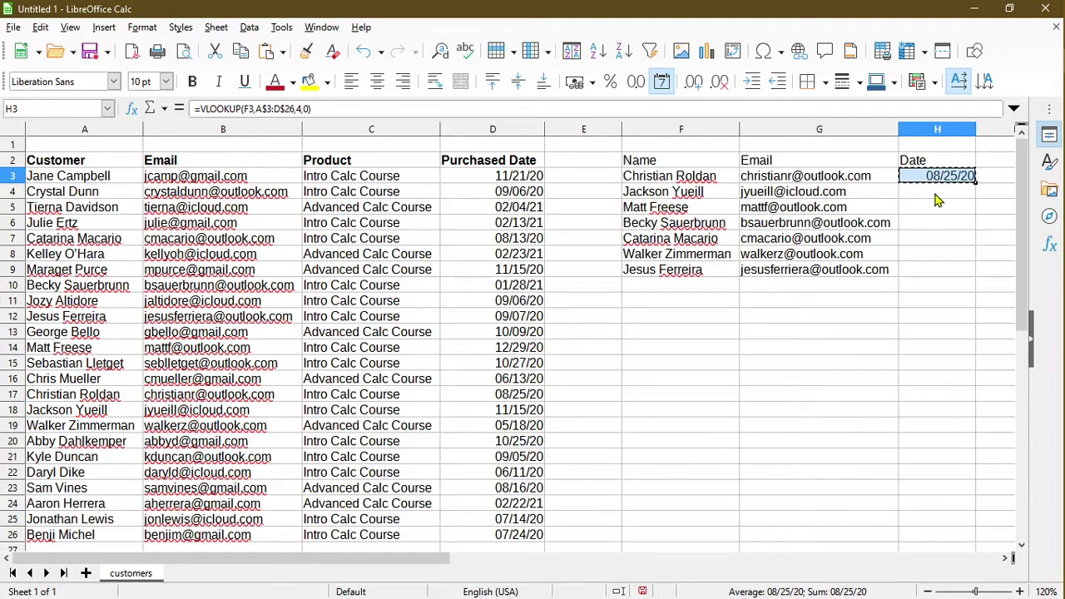
Copy the date lookup from H3 into H4 through H9 and check the formulas in H9 and H5
left_click(936, 195)
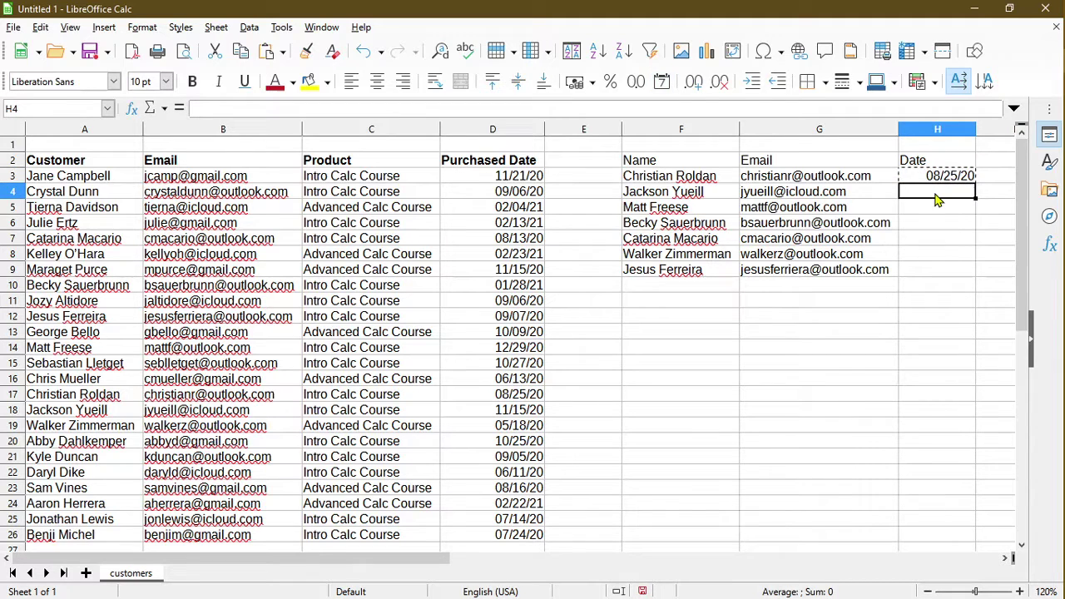
left_click(938, 273, "shift")
key("ctrl+v")
left_click(936, 302)
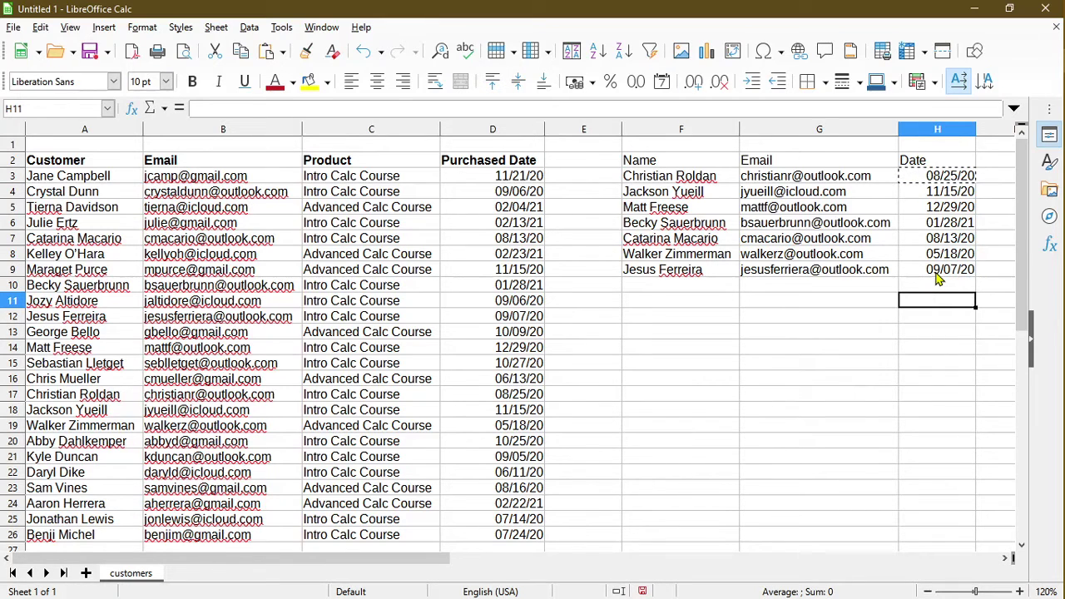
left_click(940, 272)
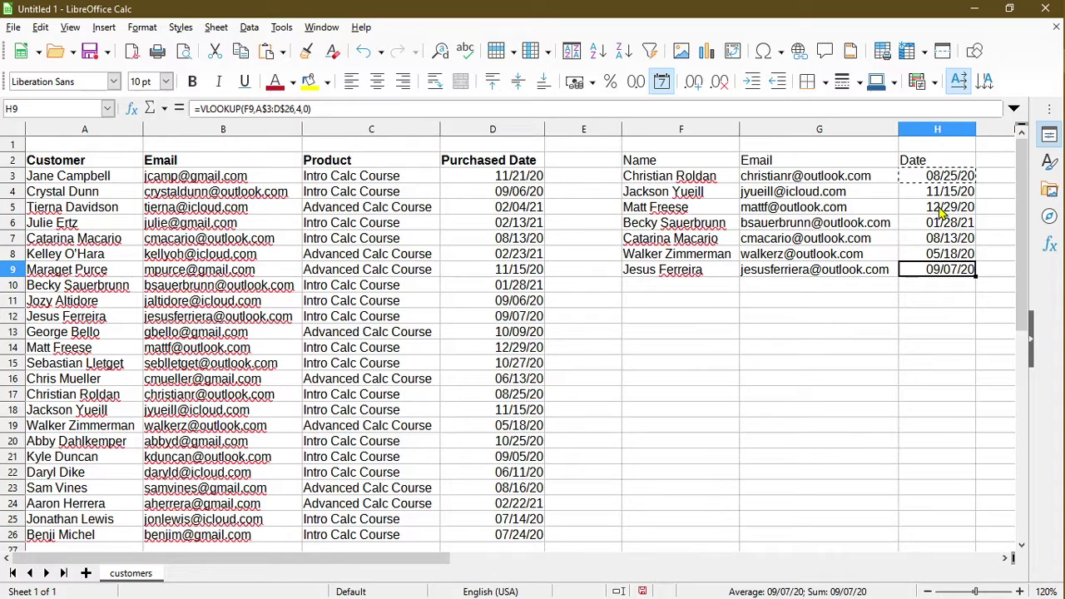
left_click(940, 209)
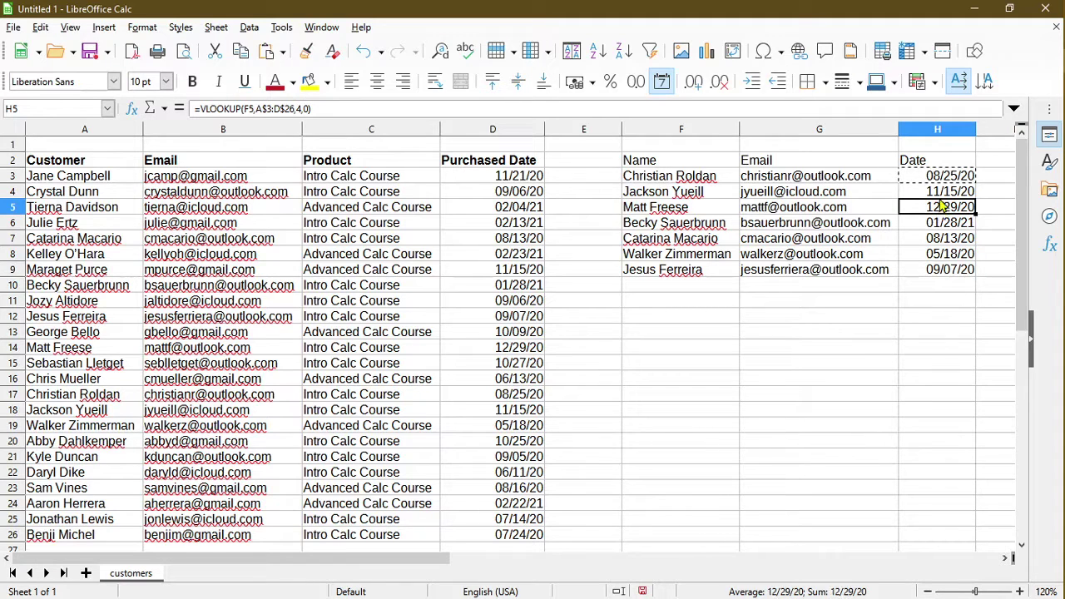
left_click(939, 302)
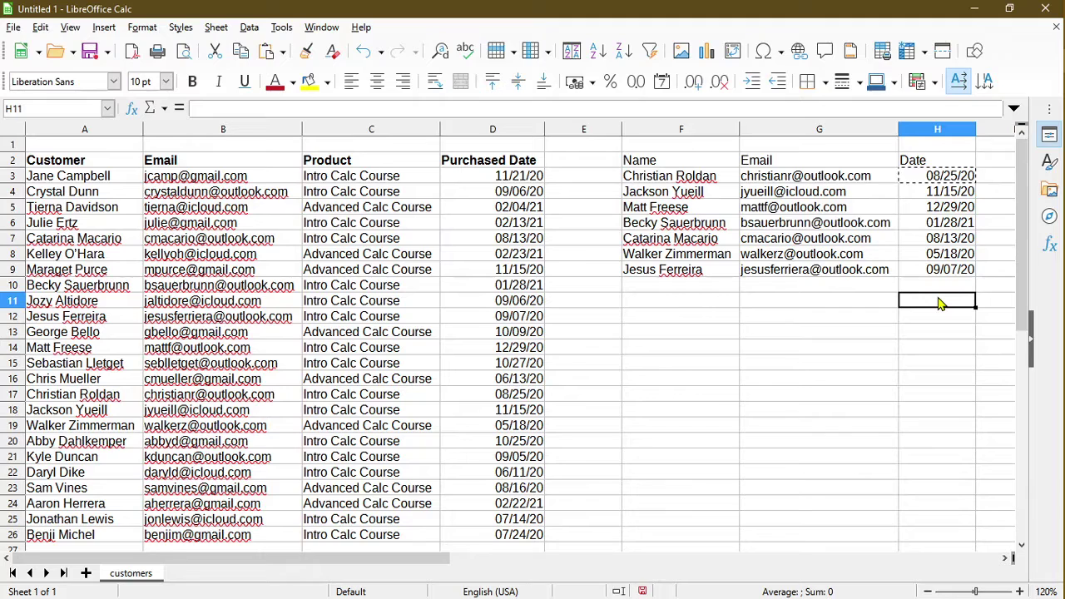